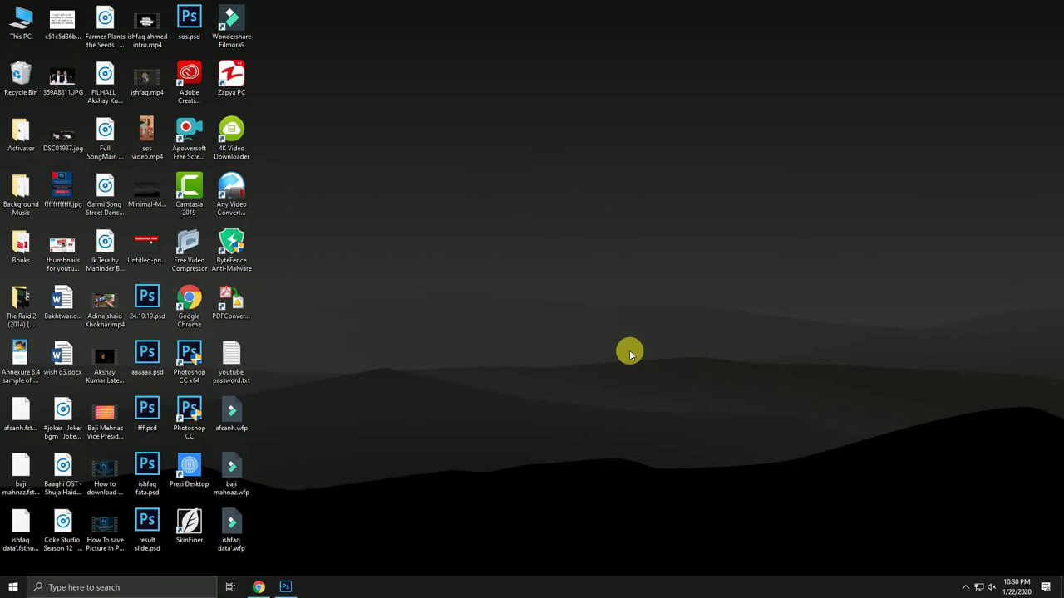
Restore the Photoshop window showing the portrait IMG_2359.JPG
click(286, 588)
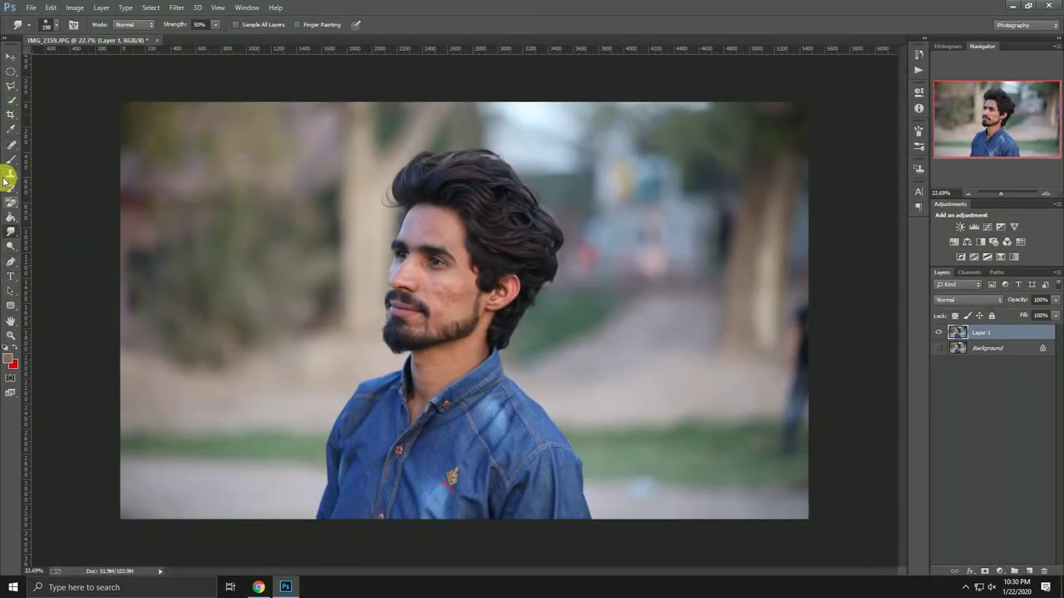
With the Blur tool active, delete the Background layer and zoom in on the cheek
click(60, 230)
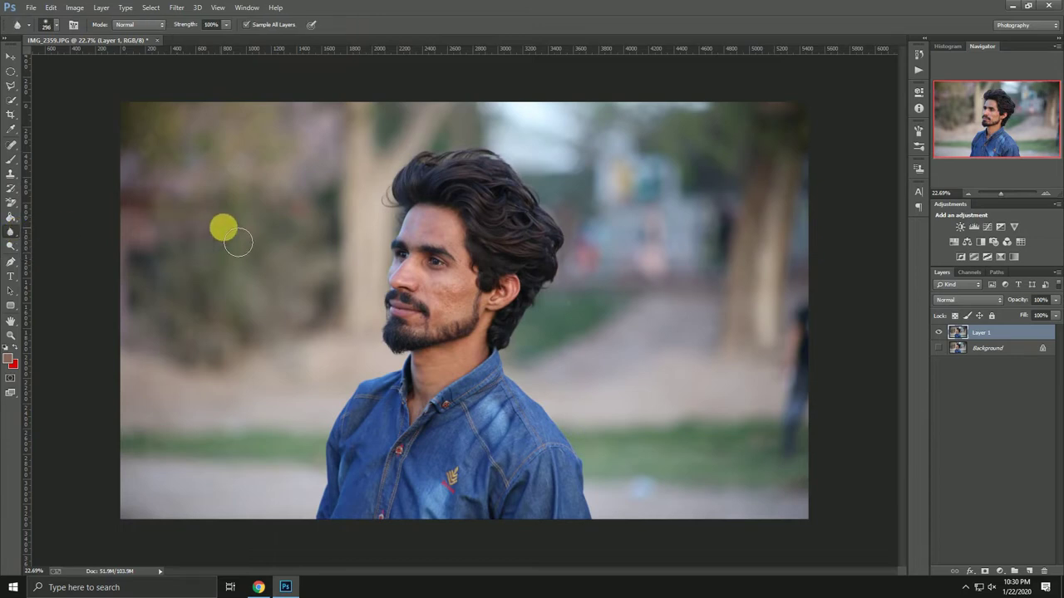
click(997, 348)
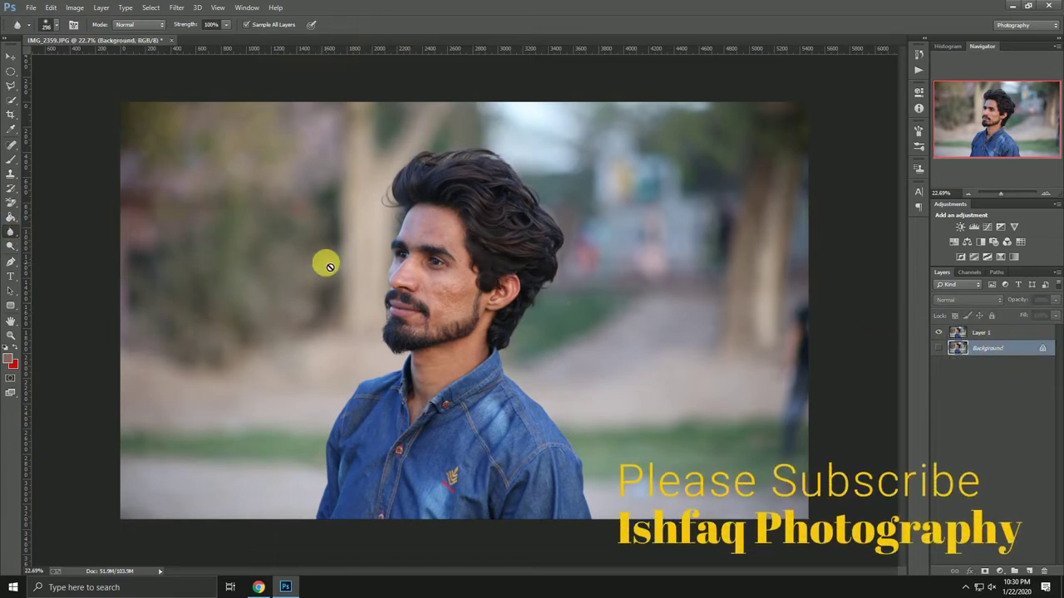
key(Delete)
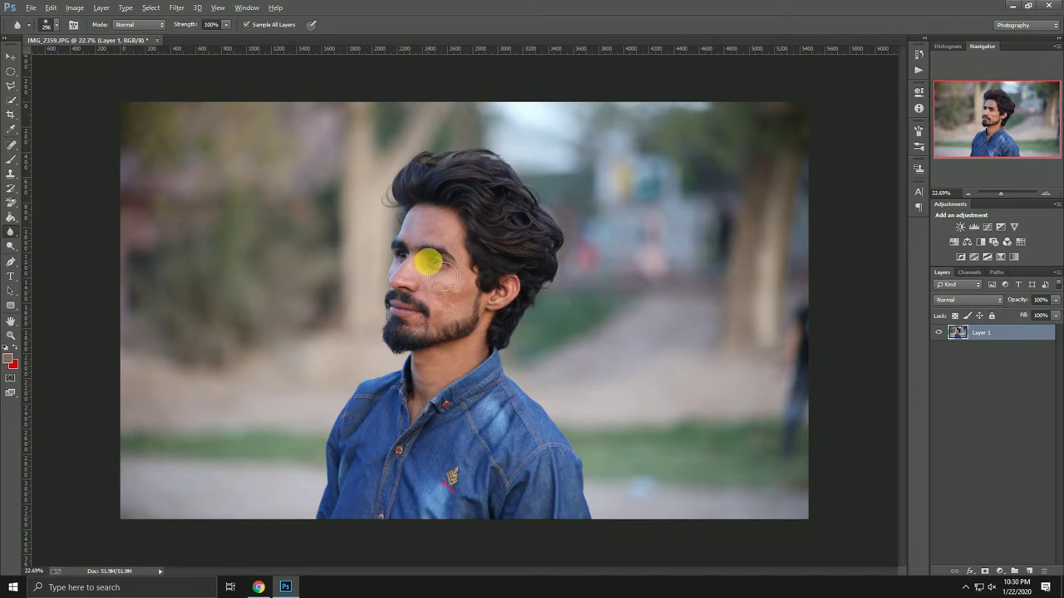
scroll(427, 256, up, 3)
scroll(465, 269, up, 1)
scroll(466, 270, up, 1)
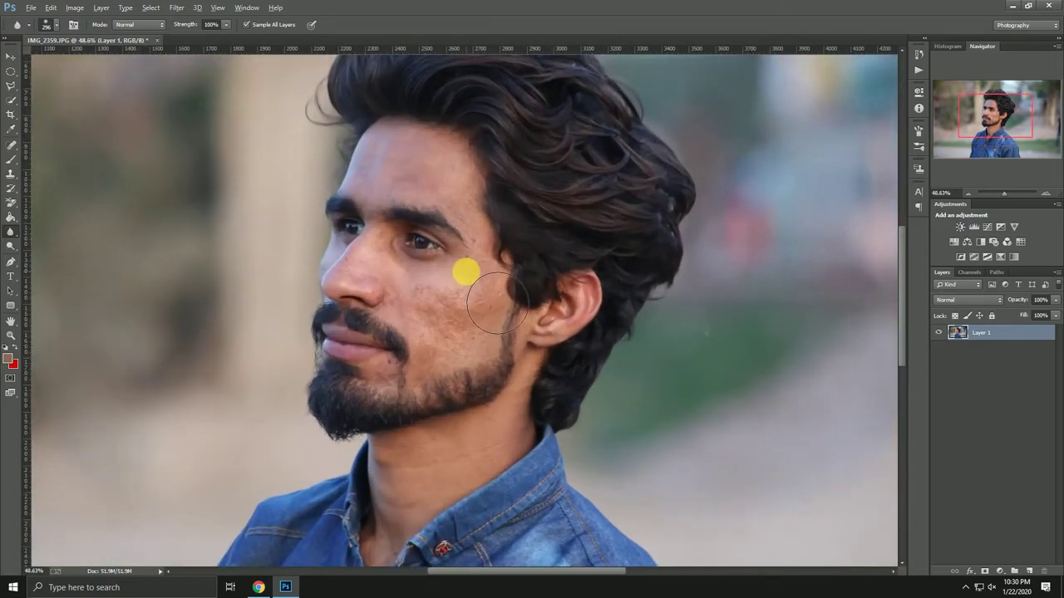
scroll(465, 271, up, 1)
scroll(465, 271, up, 1)
scroll(466, 271, up, 1)
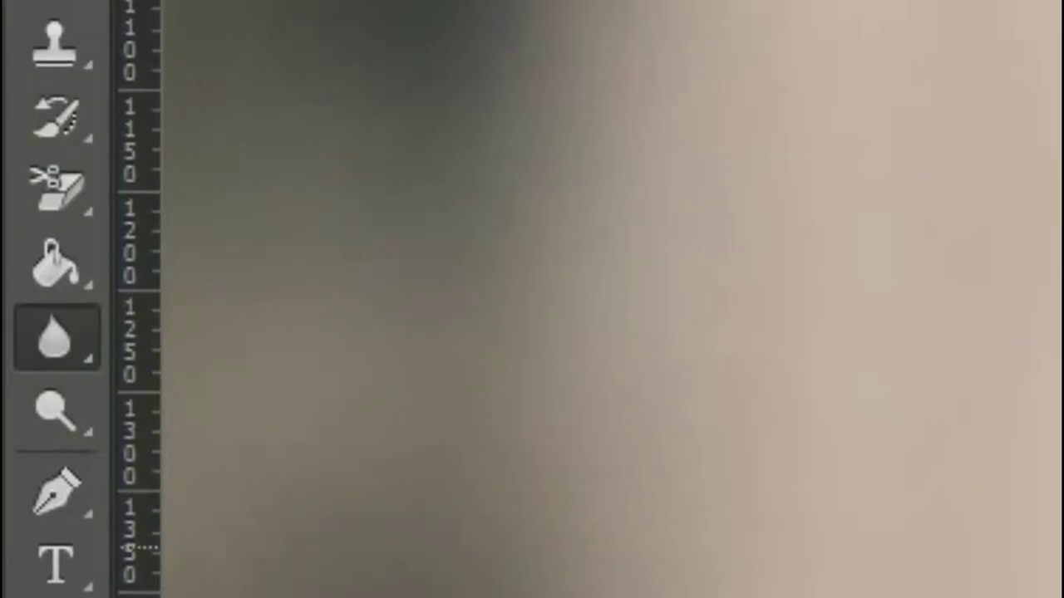
right_click(14, 233)
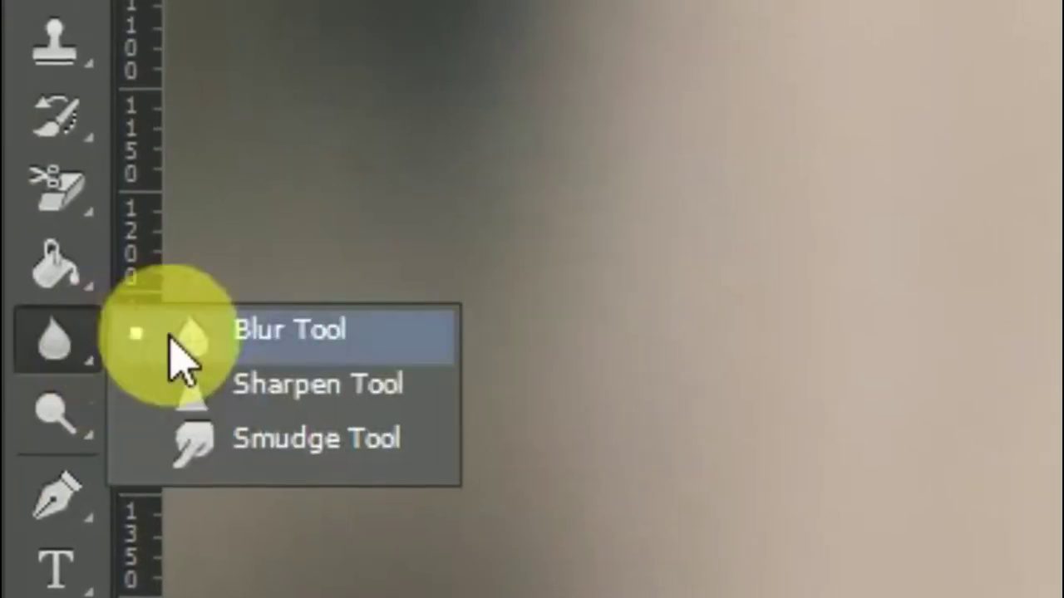
Try Darken and Lighten blur modes, then blur the cheek in Normal mode
click(177, 353)
click(137, 24)
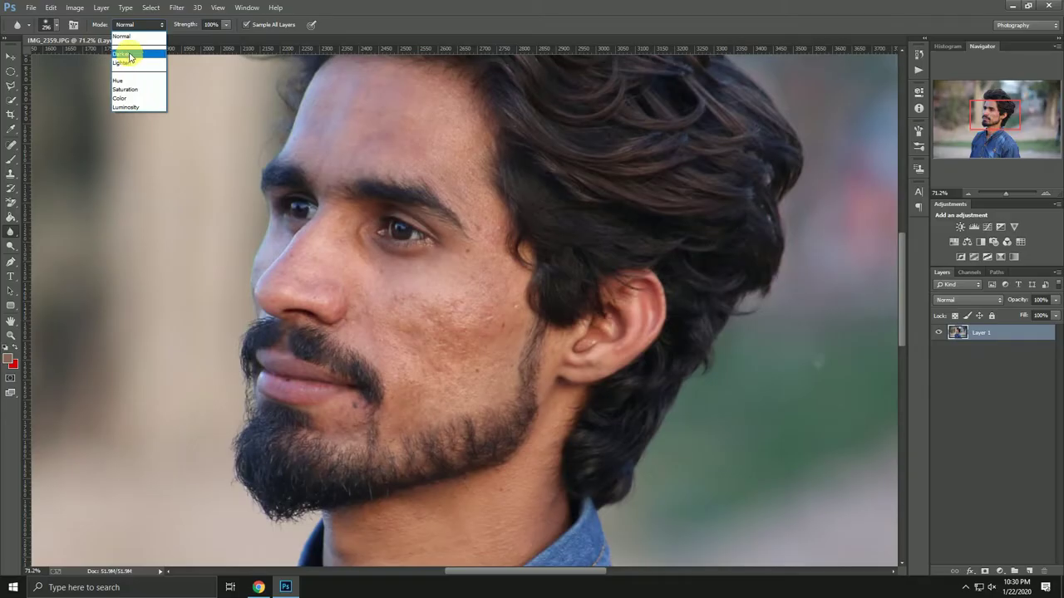
click(130, 54)
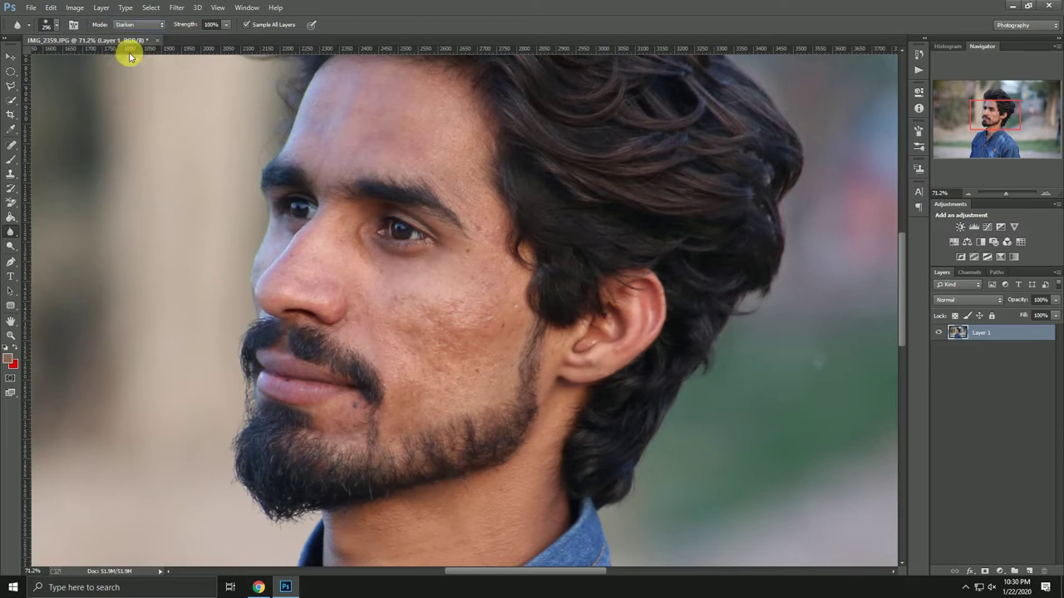
click(135, 25)
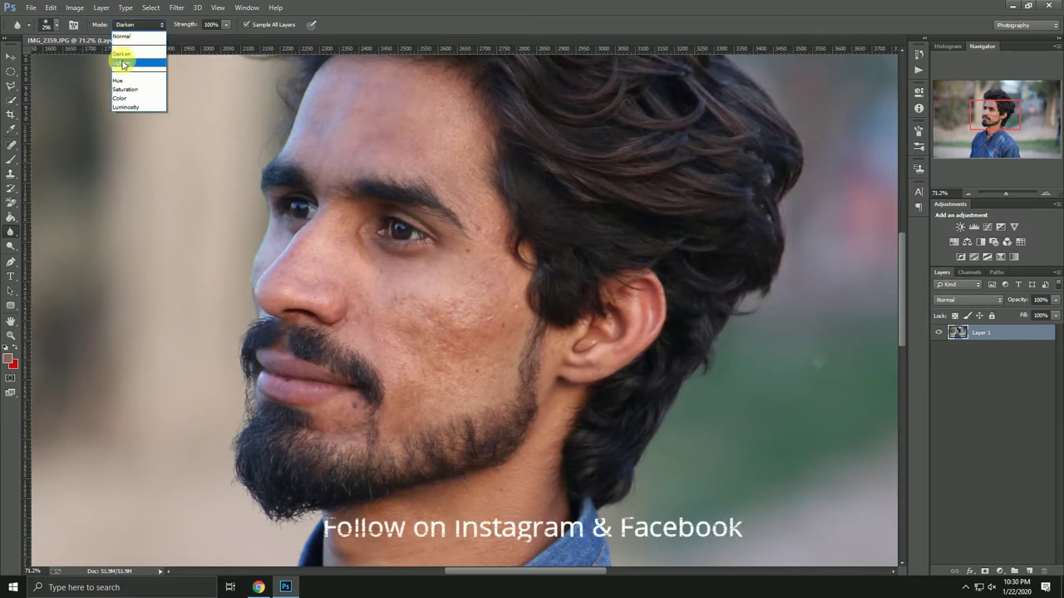
click(122, 63)
click(131, 24)
click(129, 38)
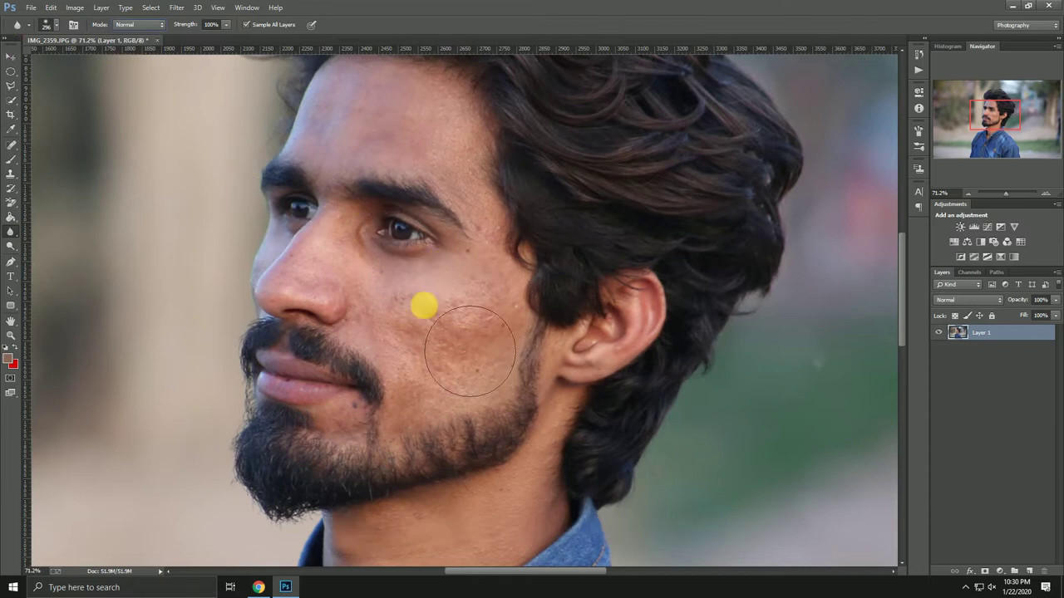
mouse_move(475, 345)
mouse_down()
mouse_move(497, 419)
mouse_move(514, 306)
mouse_move(462, 356)
mouse_up()
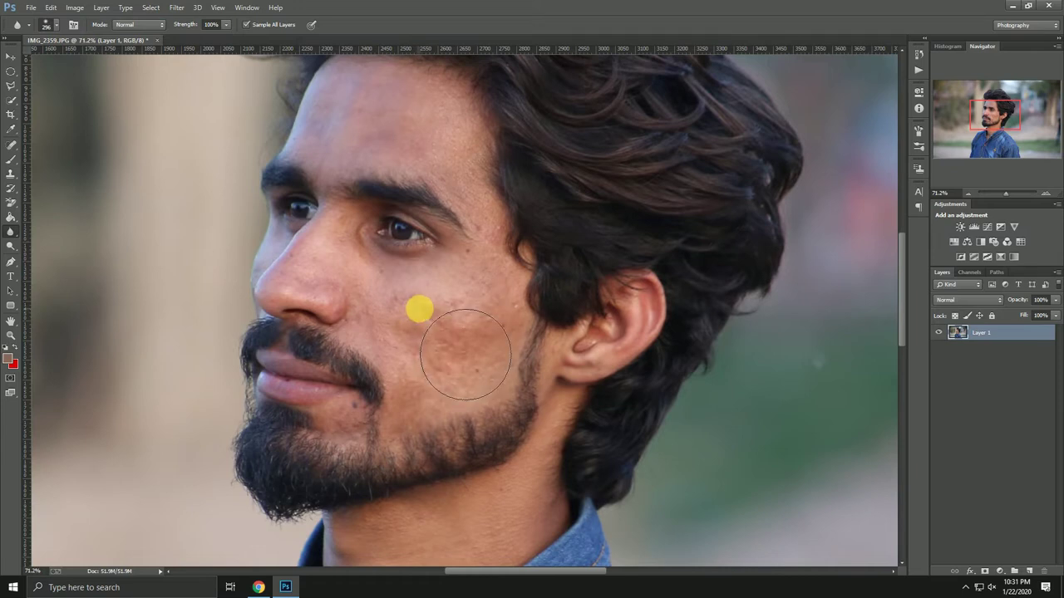
Fit the photo on screen, enlarge the brush, and undo to restore the Background layer
right_click(389, 262)
click(415, 266)
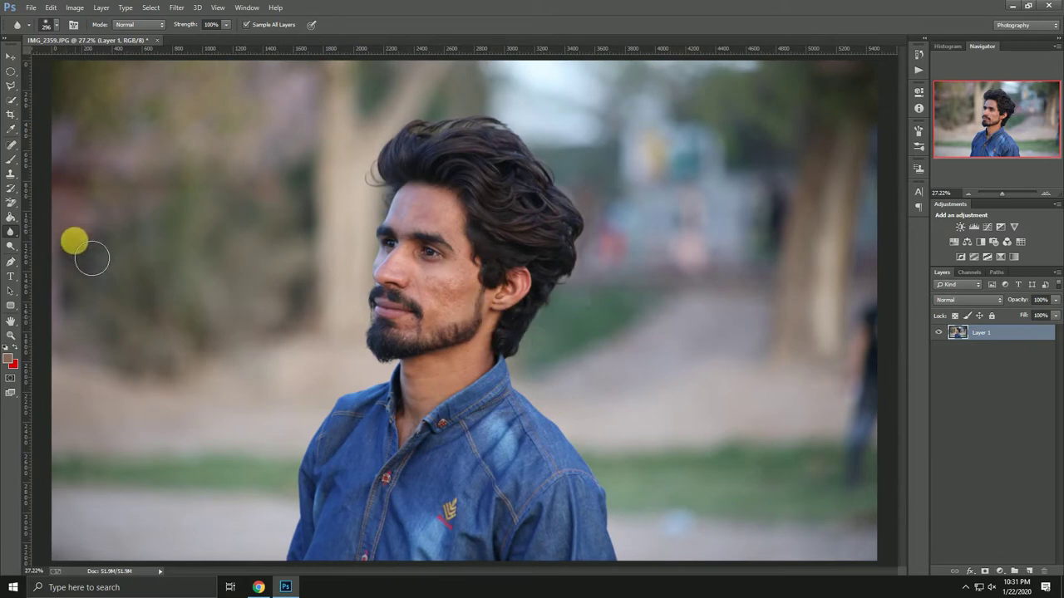
right_click(385, 342)
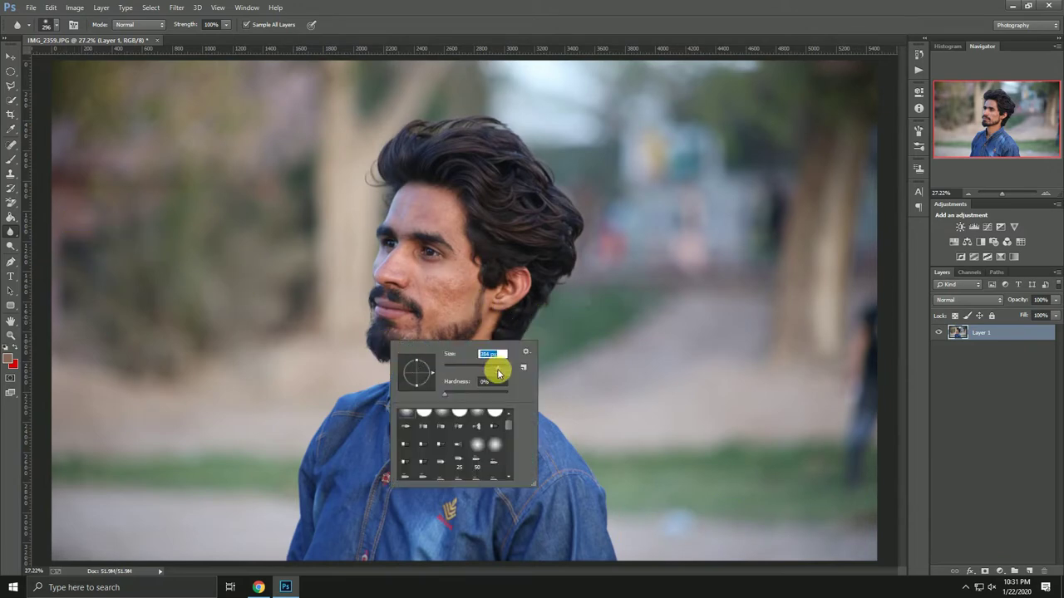
key(Return)
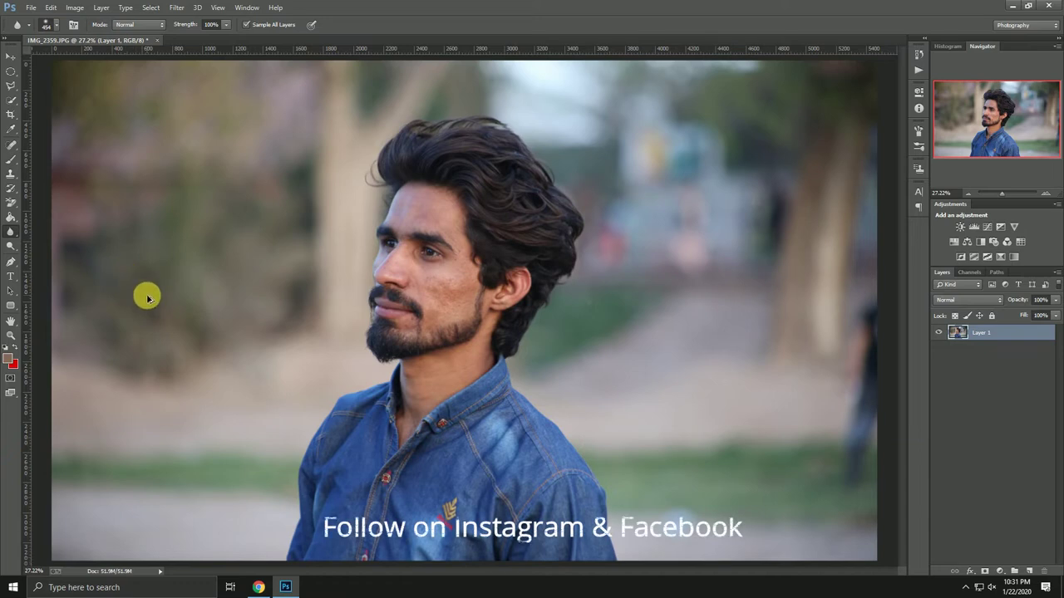
key(ctrl+z)
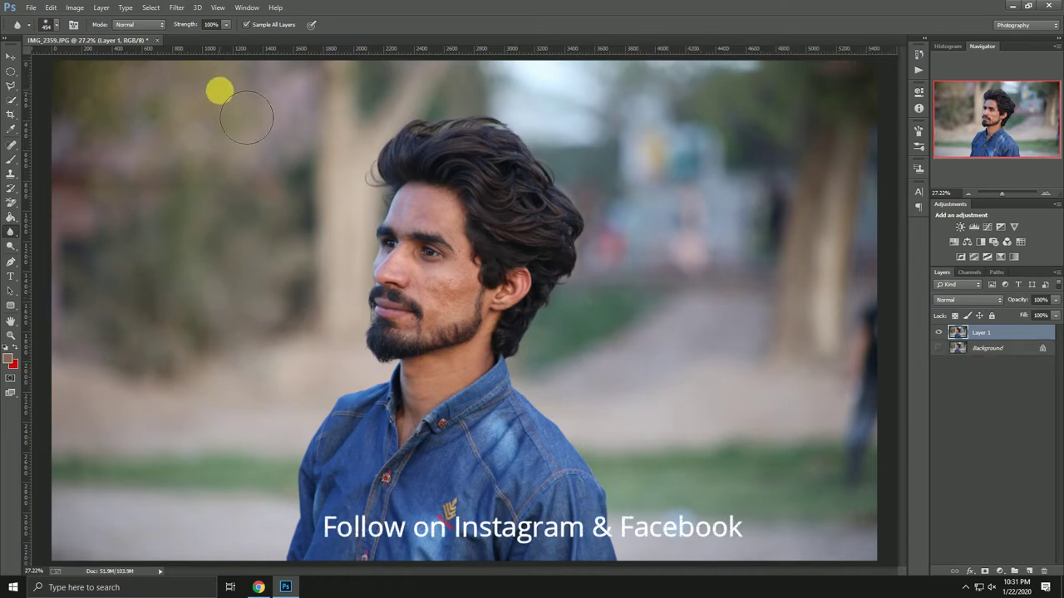
Blur near the ear in Darken mode, then zoom in on the face
click(139, 24)
click(133, 55)
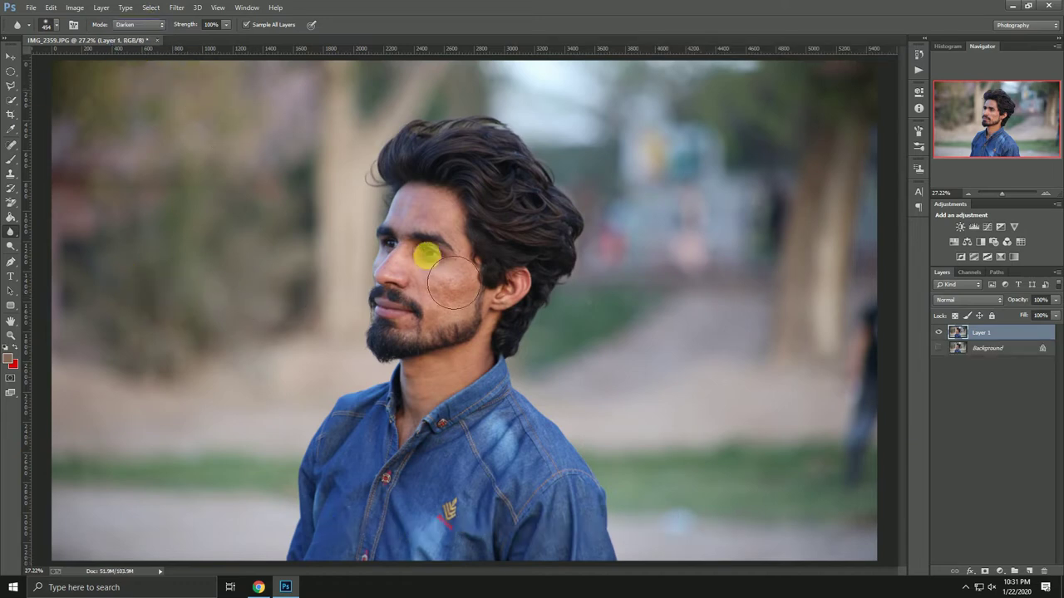
drag(534, 310, 502, 305)
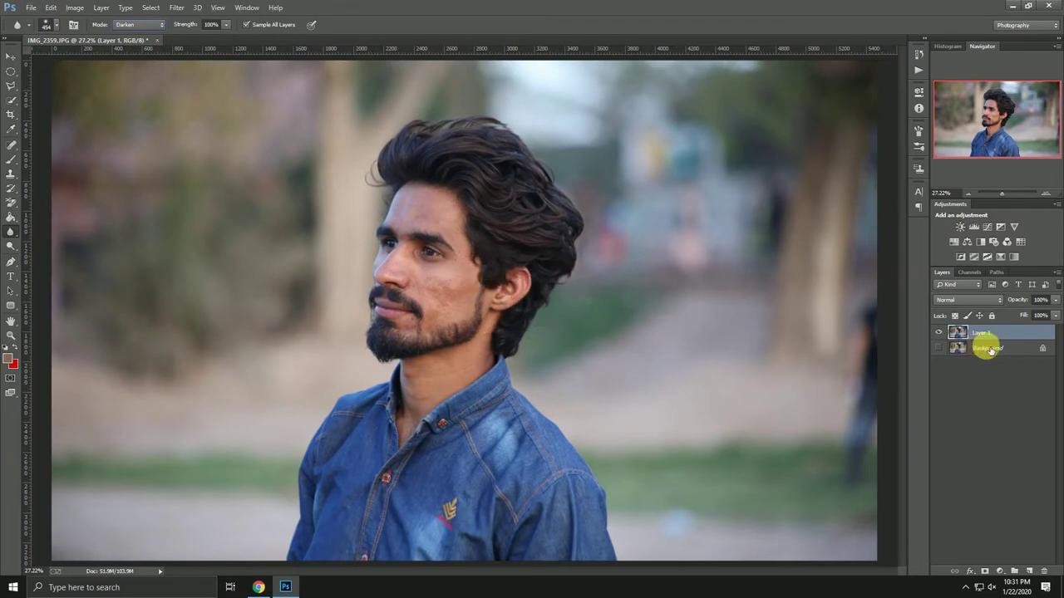
click(997, 349)
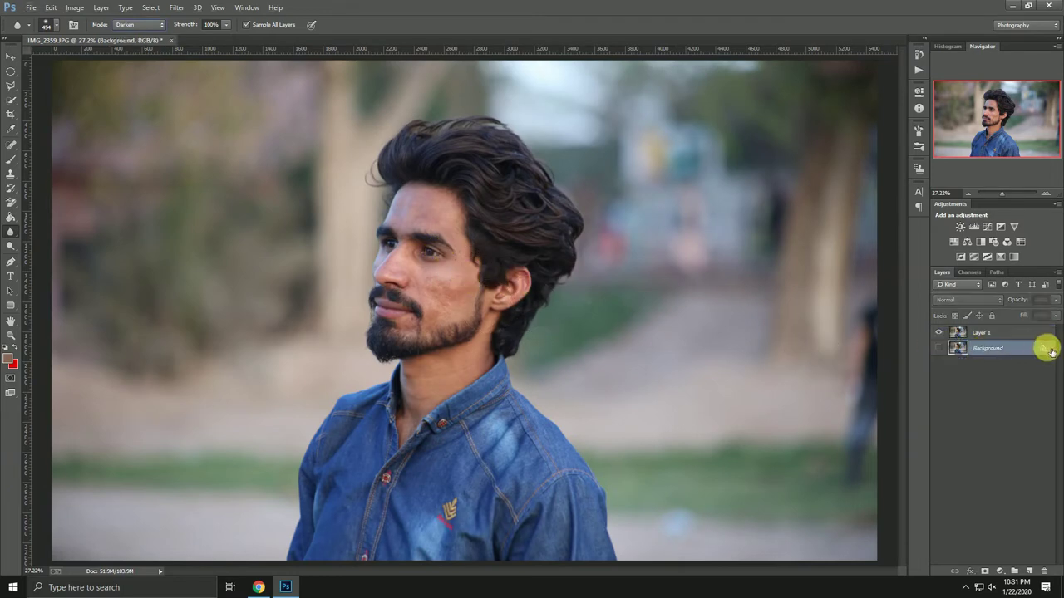
click(10, 55)
scroll(558, 349, up, 3)
scroll(501, 344, up, 3)
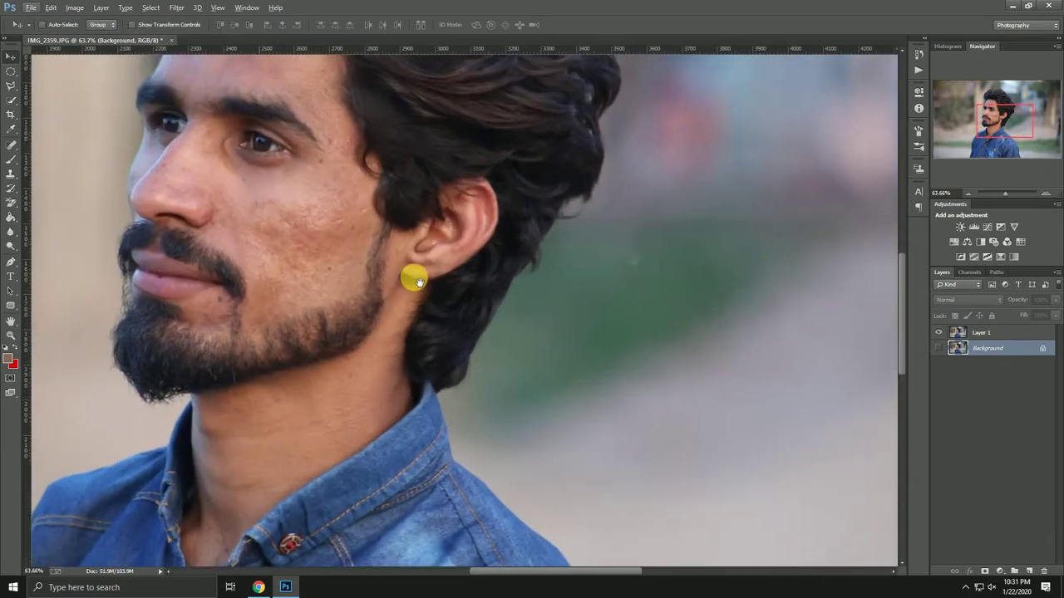
drag(415, 282, 567, 366)
Reselect Layer 1 and blur the cheek with the Blur tool in Darken mode
click(24, 233)
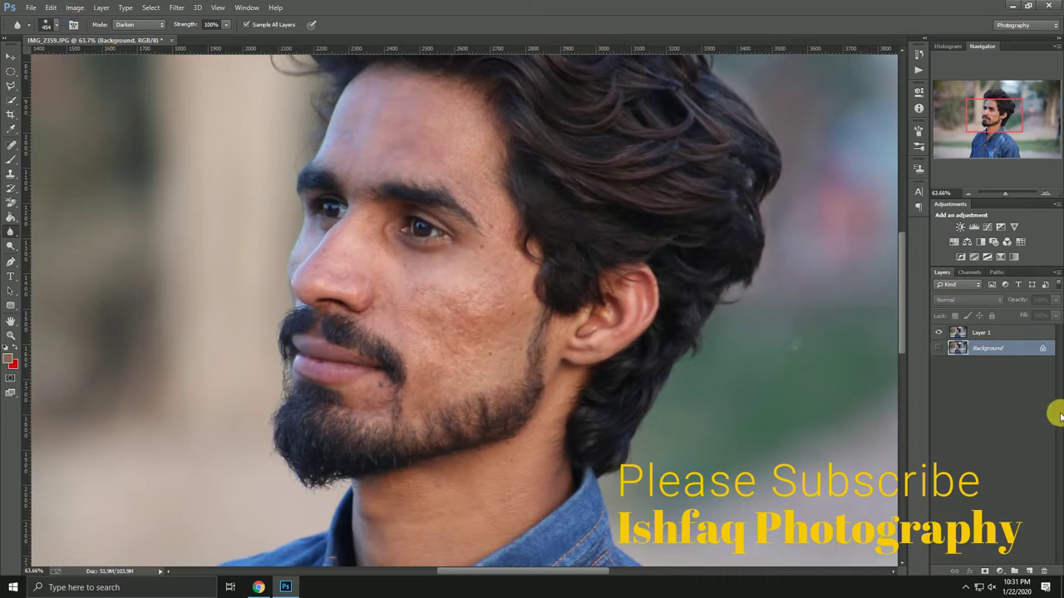
click(998, 335)
click(132, 24)
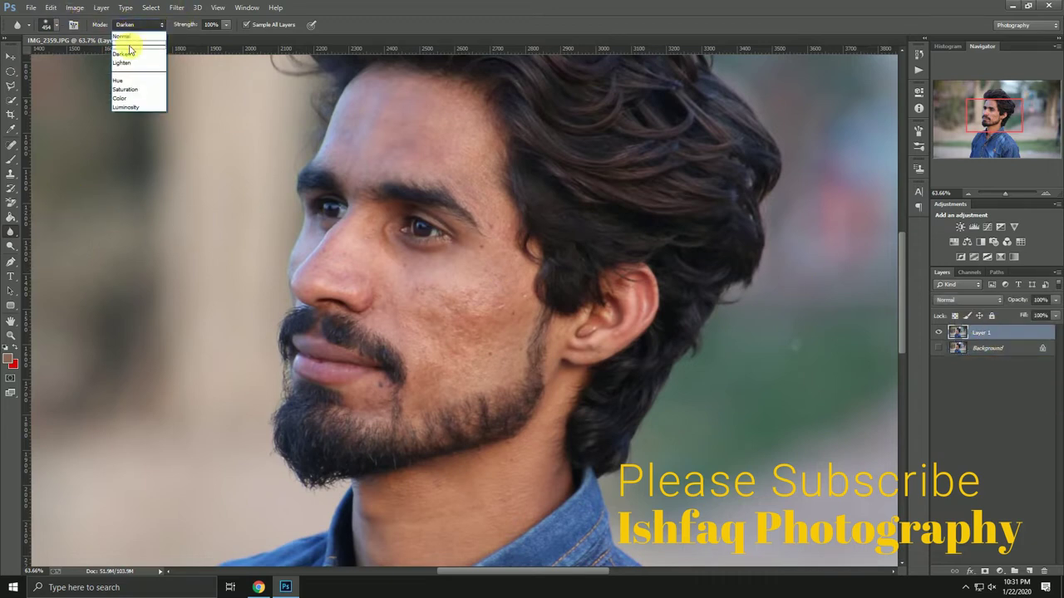
click(130, 52)
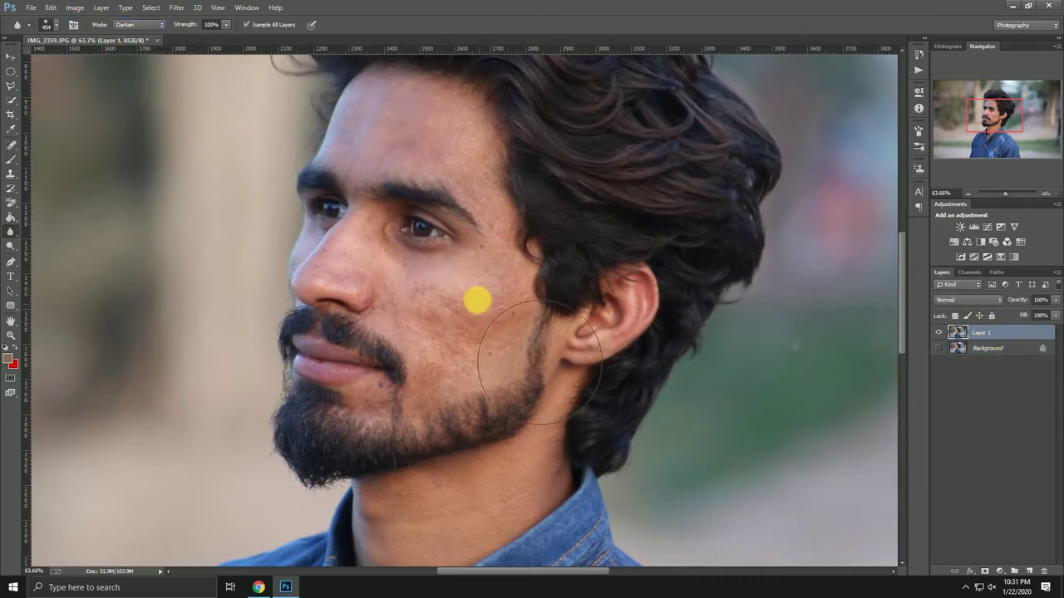
mouse_move(539, 361)
mouse_down()
mouse_move(519, 368)
mouse_move(617, 371)
mouse_up()
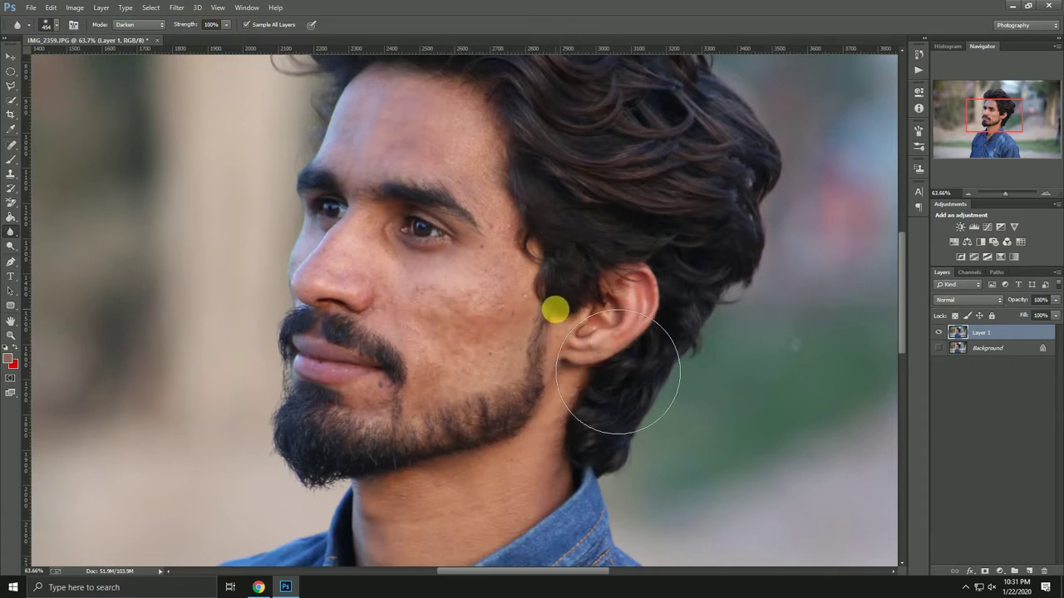
Blur the cheek with the Blur mode set to Lighten
click(136, 24)
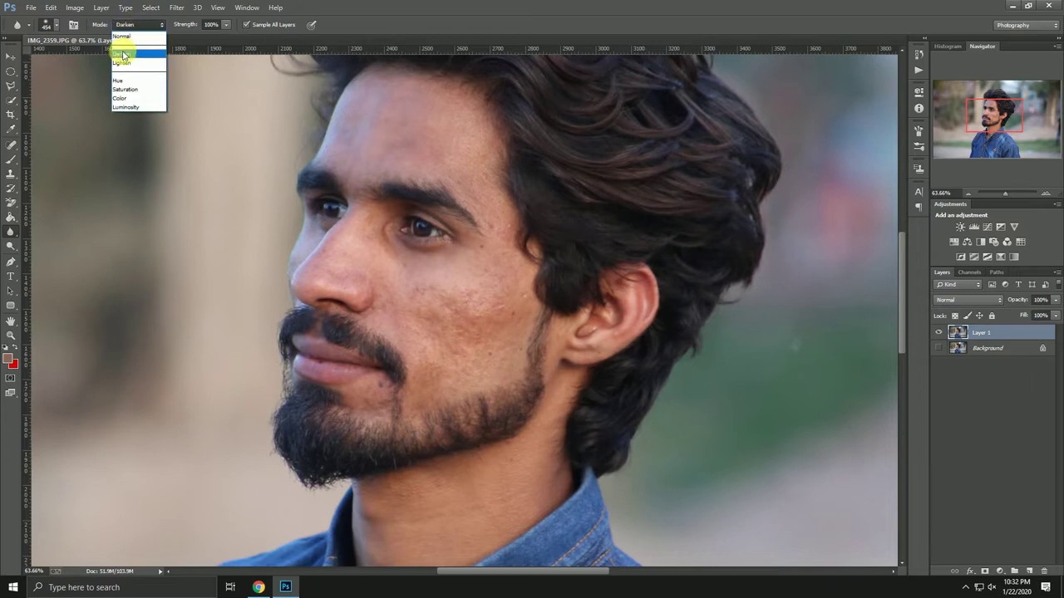
click(123, 63)
mouse_move(565, 311)
mouse_down()
mouse_move(510, 356)
mouse_move(542, 345)
mouse_move(486, 462)
mouse_move(519, 370)
mouse_move(454, 423)
mouse_move(457, 445)
mouse_move(540, 301)
mouse_up()
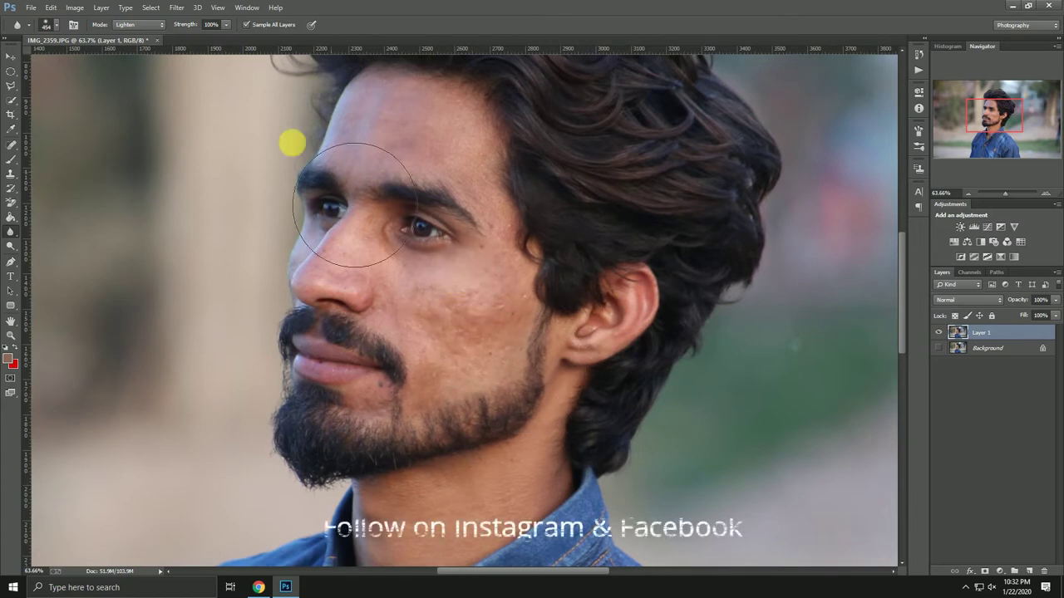
Blur the cheek again with the Blur mode set to Hue
click(116, 27)
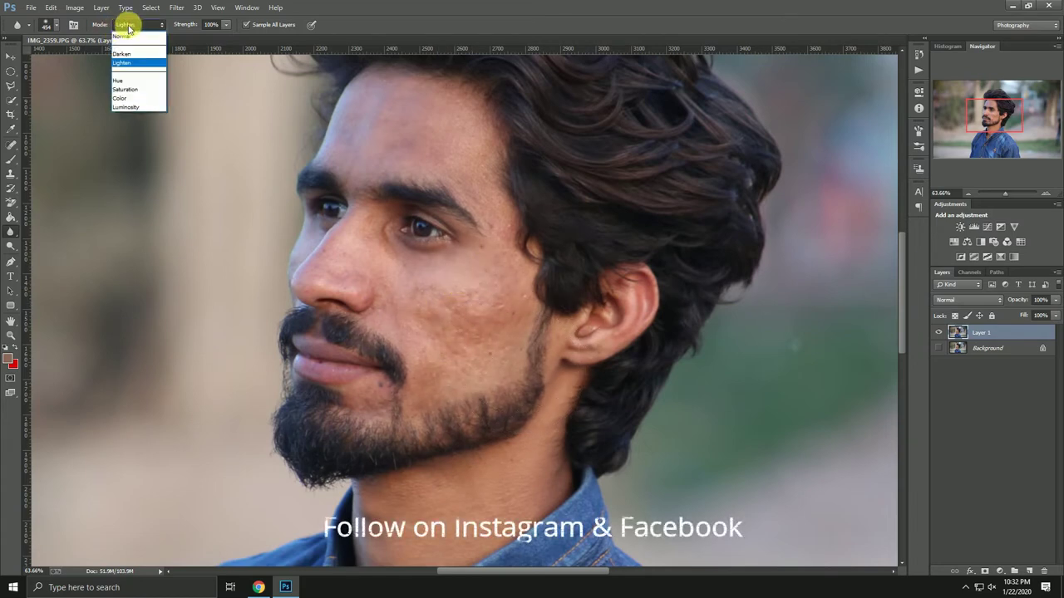
click(124, 80)
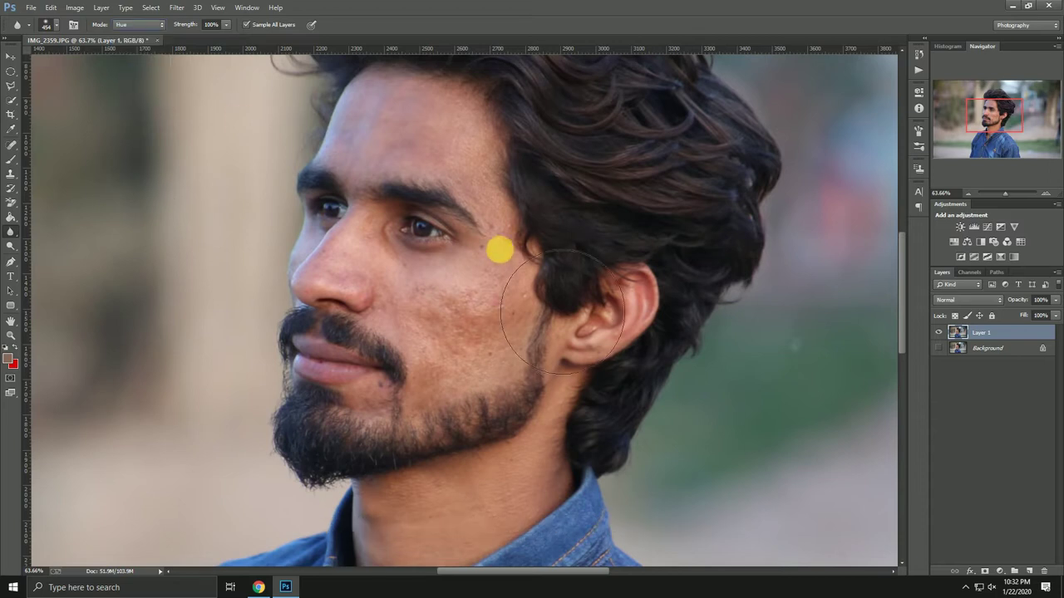
mouse_move(525, 377)
mouse_down()
mouse_move(538, 418)
mouse_move(481, 438)
mouse_move(569, 391)
mouse_up()
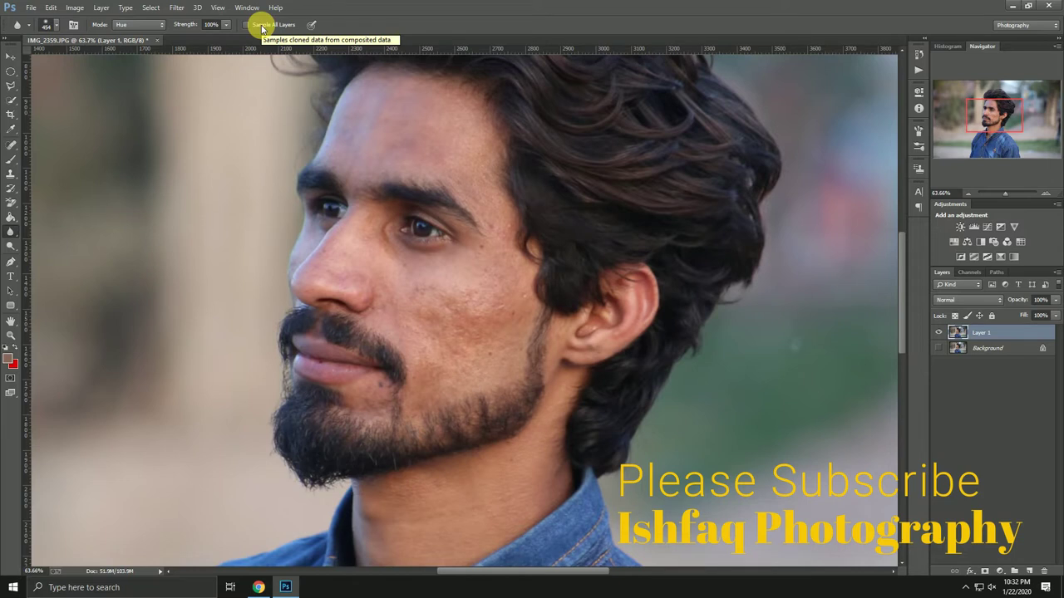
Turn off Sample All Layers and review the brush size settings
click(262, 28)
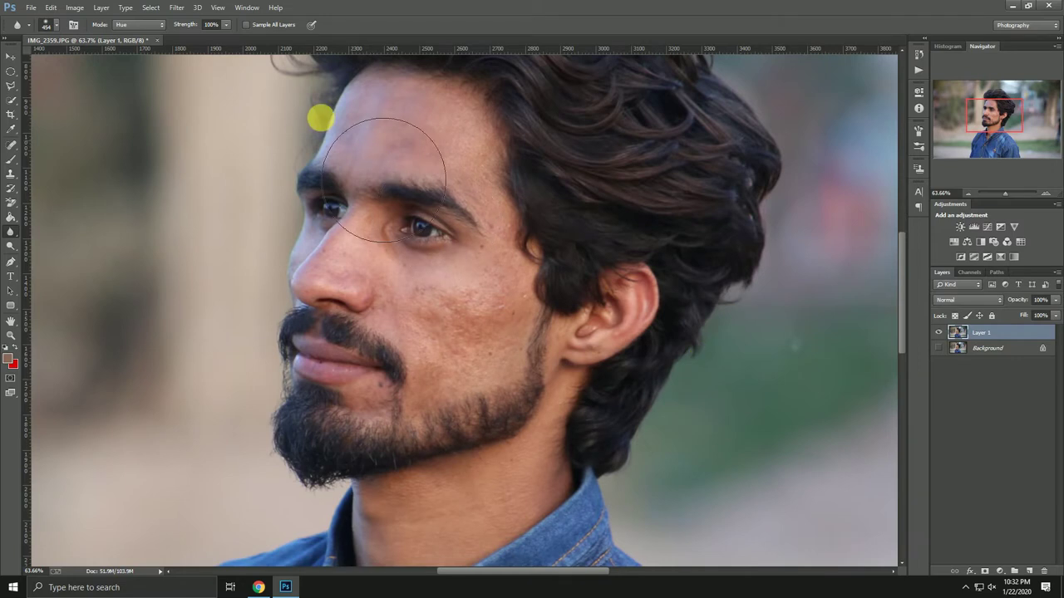
click(43, 25)
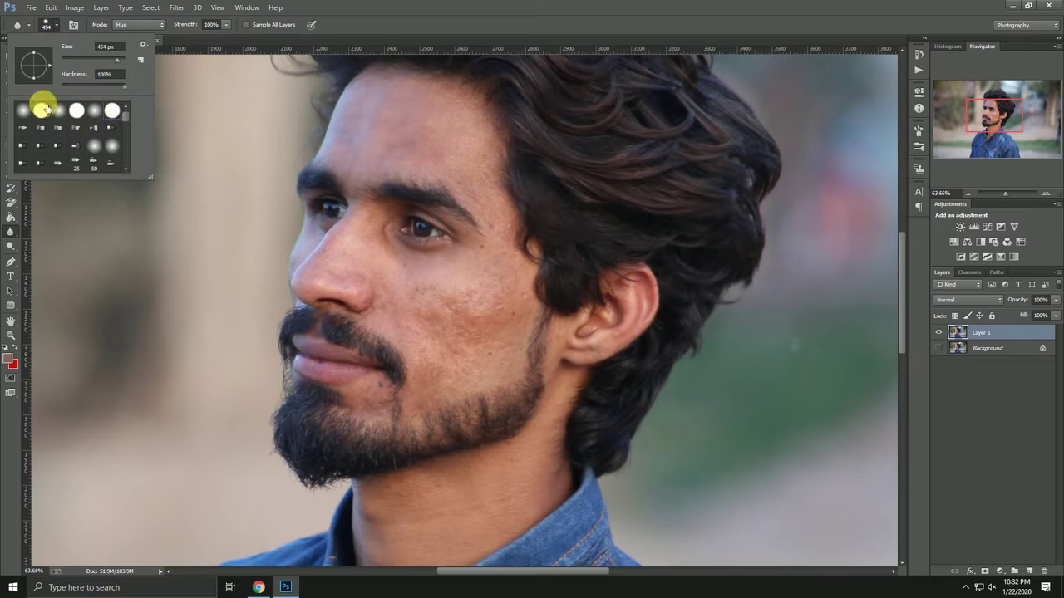
click(349, 7)
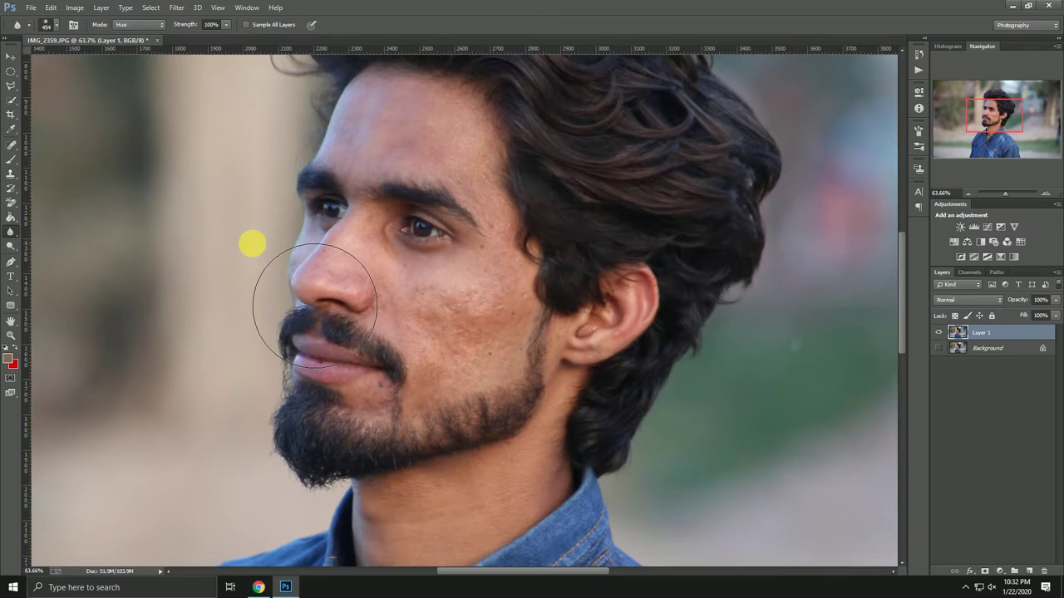
click(177, 7)
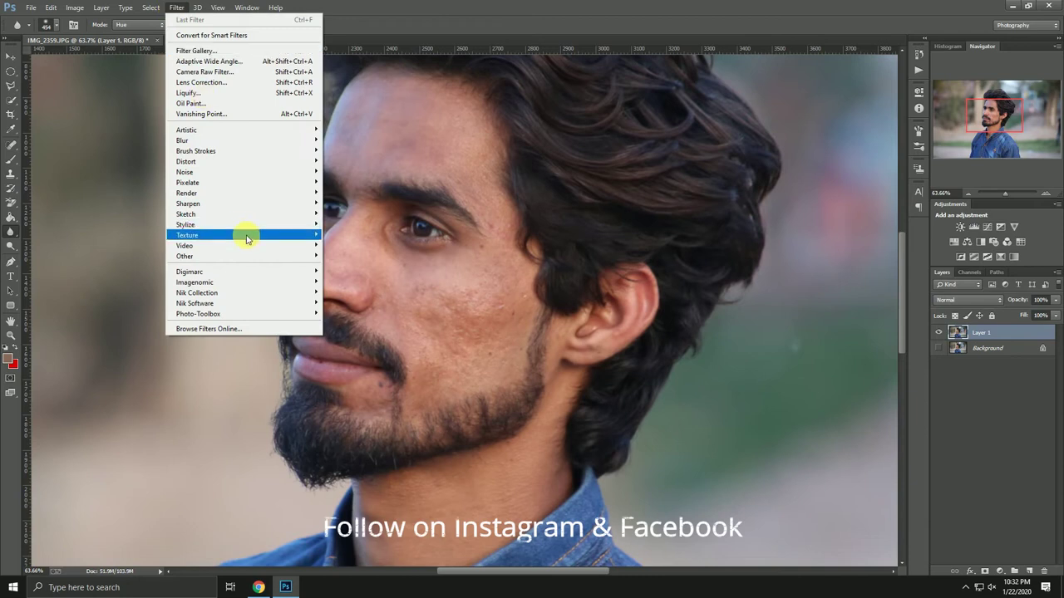
mouse_move(242, 140)
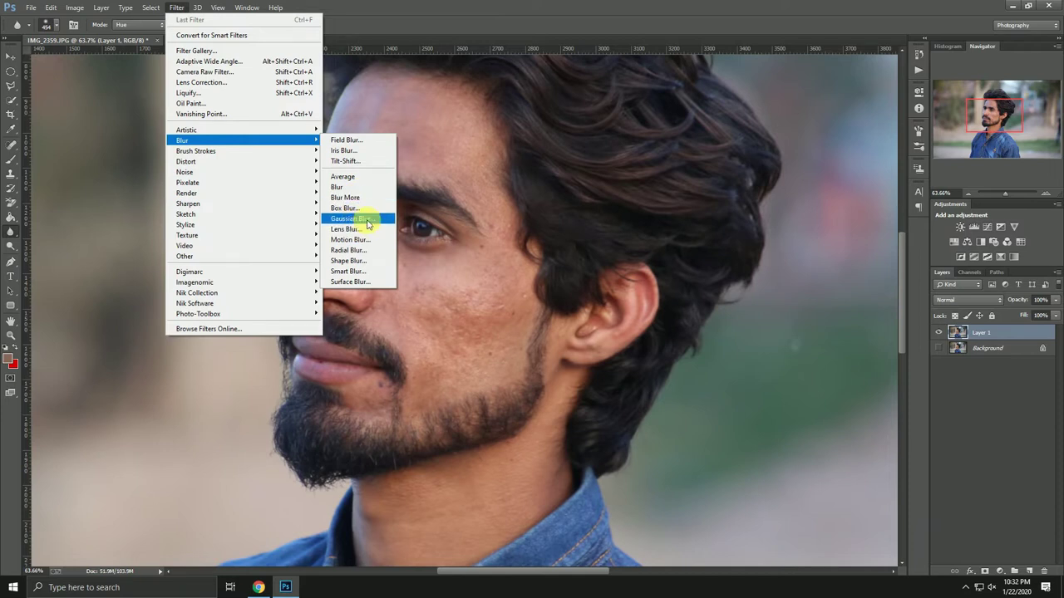
Preview Gaussian Blur at a near-zero radius, close it unapplied, and zoom out in Navigator
click(368, 220)
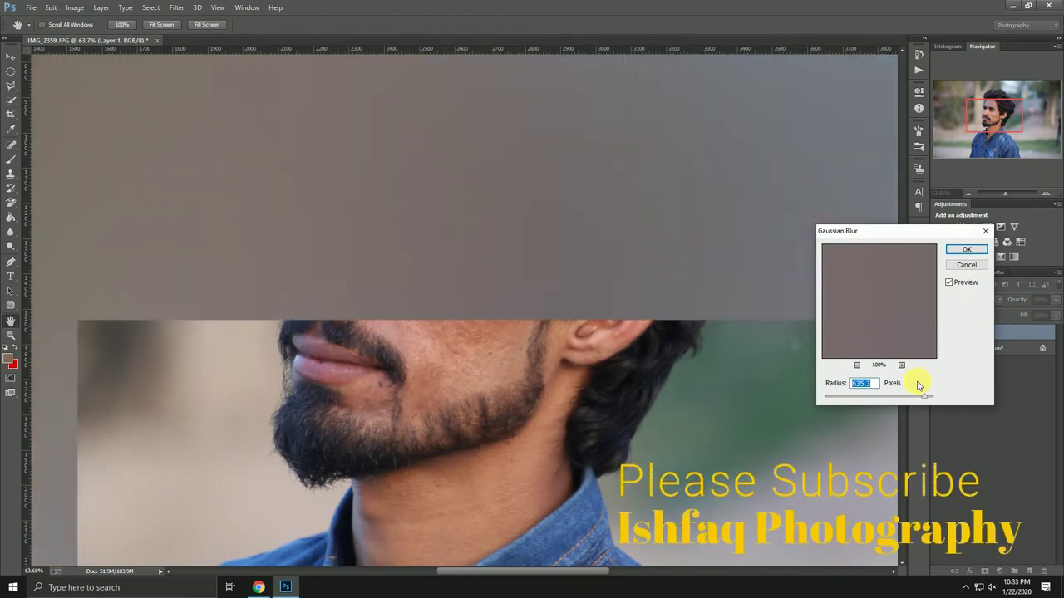
key(ctrl+0)
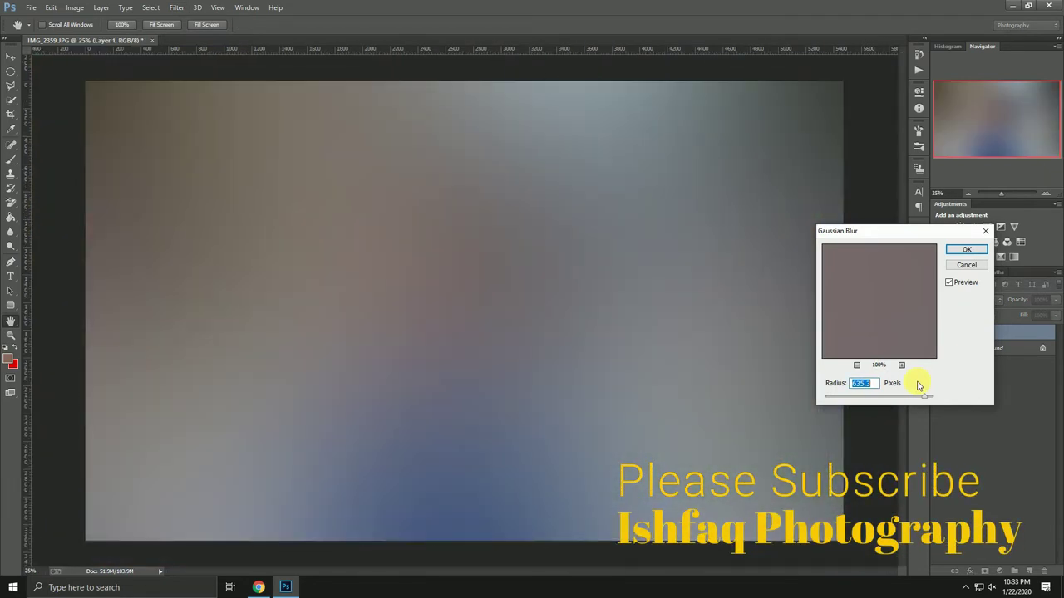
click(854, 398)
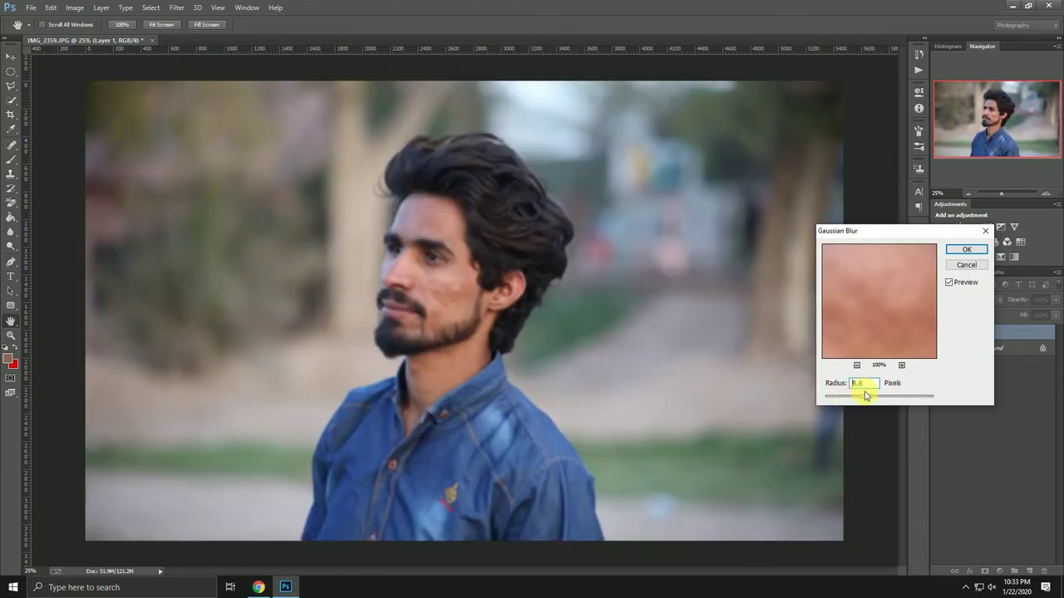
click(966, 265)
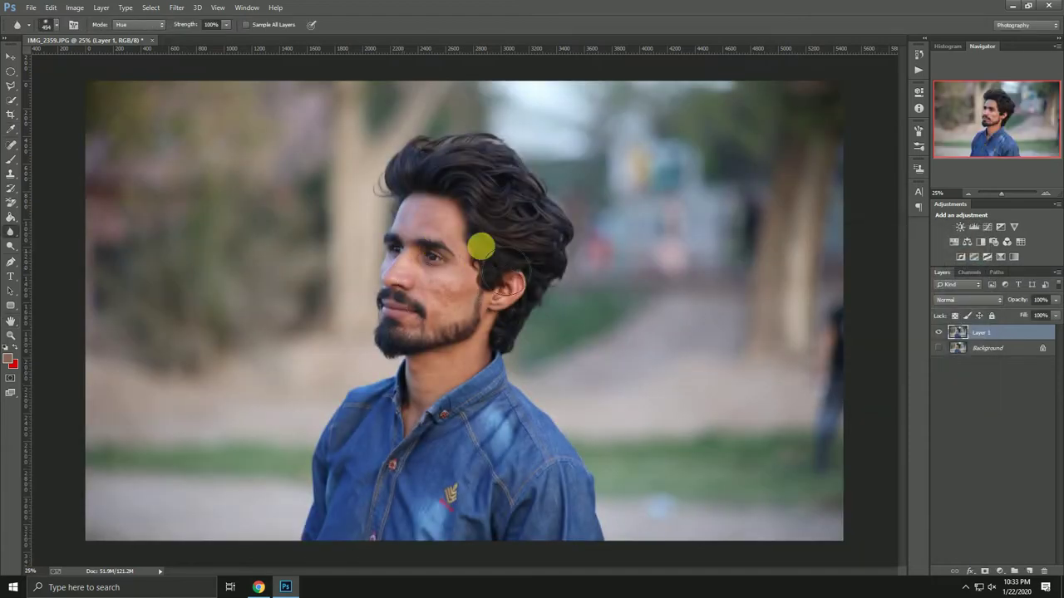
drag(1048, 197, 998, 192)
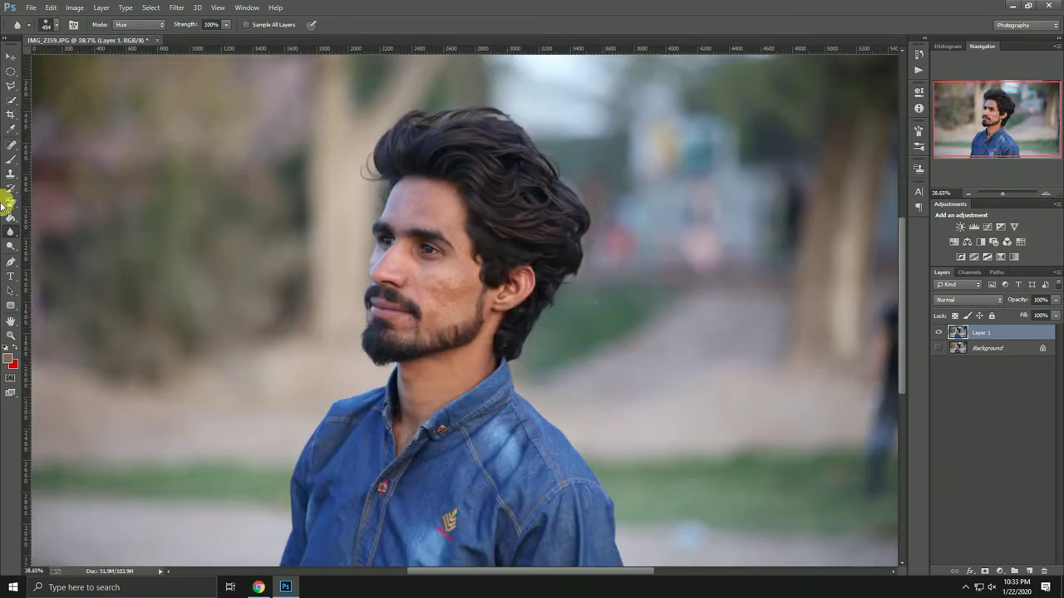
Switch to the Sharpen tool at 50% strength and zoom in on the hair
drag(6, 235, 35, 238)
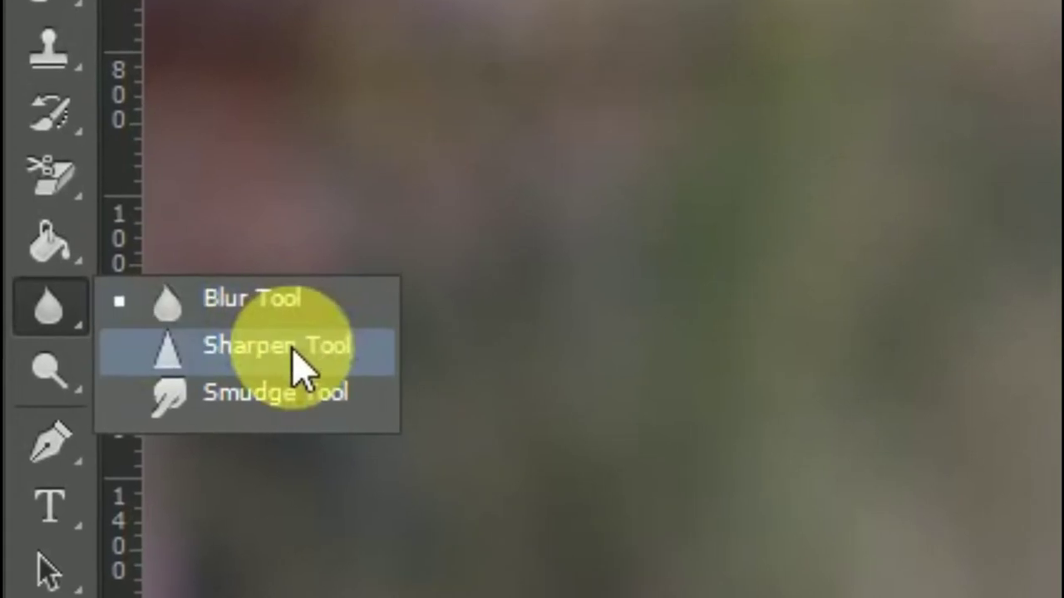
click(286, 347)
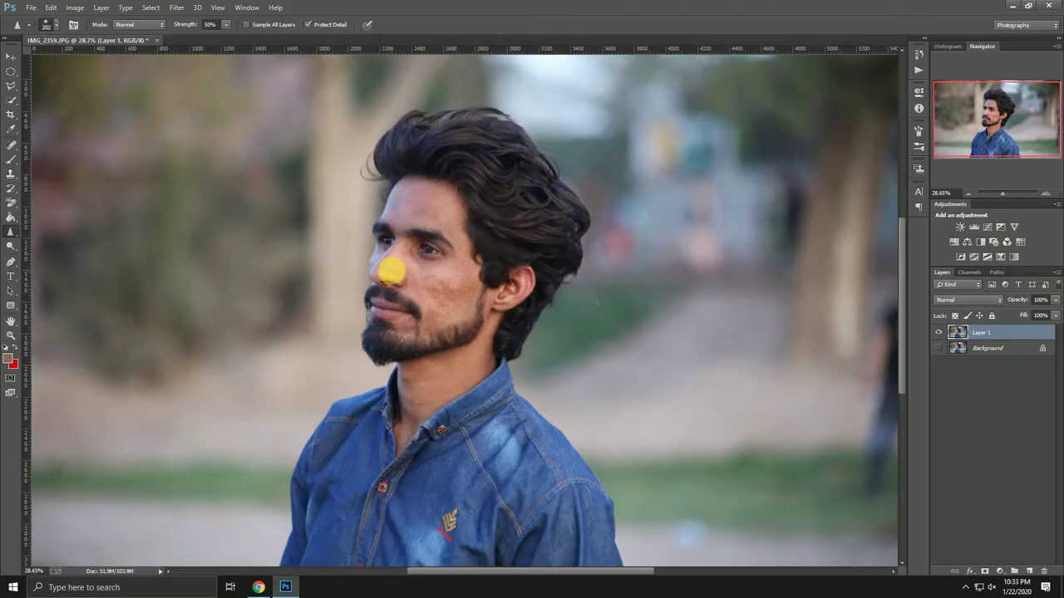
scroll(387, 268, up, 2)
scroll(465, 252, up, 2)
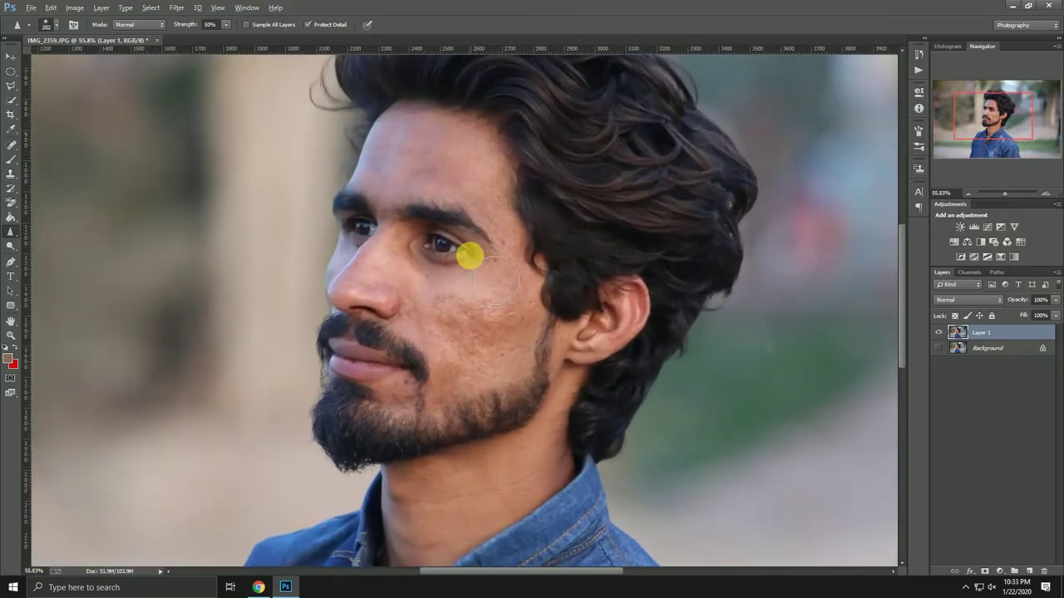
scroll(551, 275, up, 1)
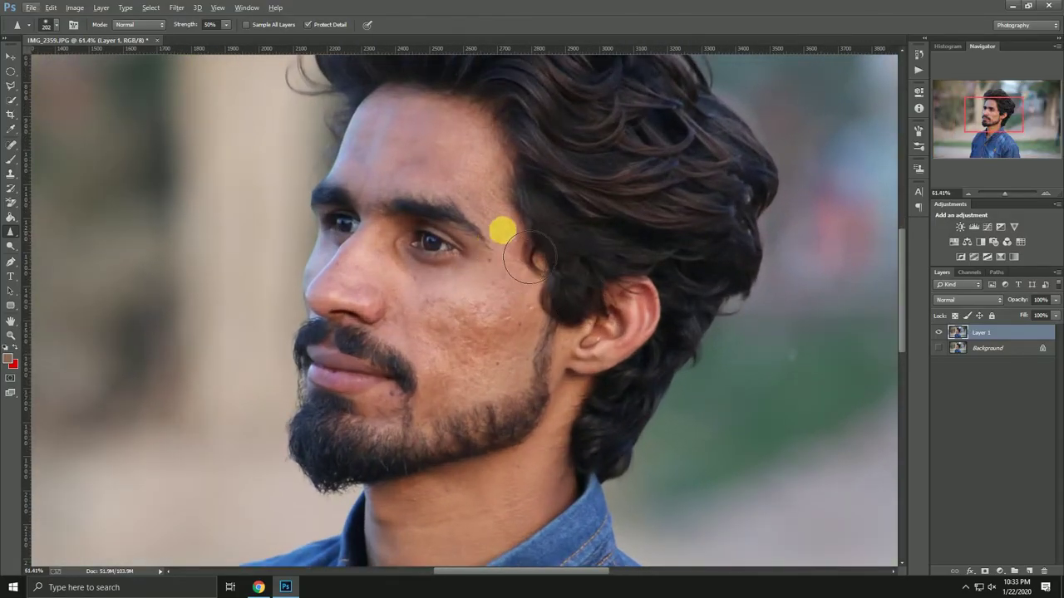
scroll(678, 291, up, 1)
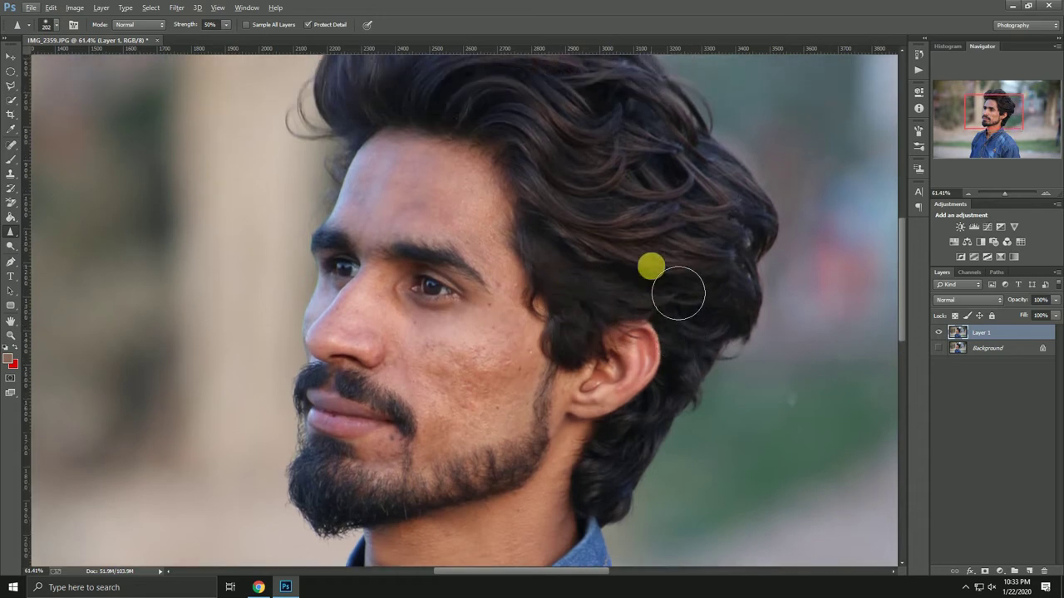
scroll(673, 292, up, 2)
scroll(670, 292, up, 1)
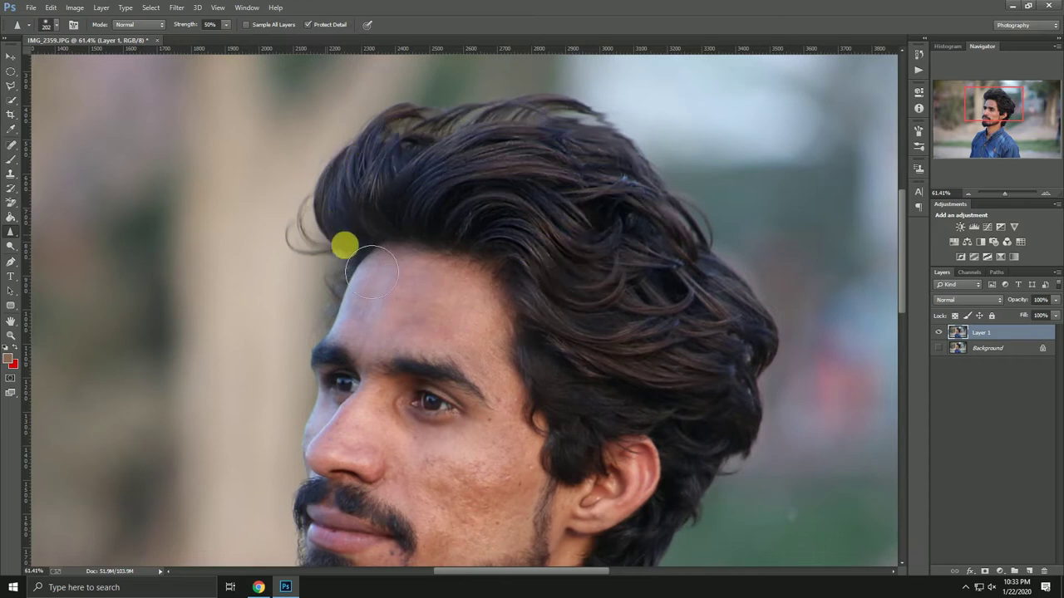
Fit the photo on screen and readjust the zoom around the hair
key(ctrl+0)
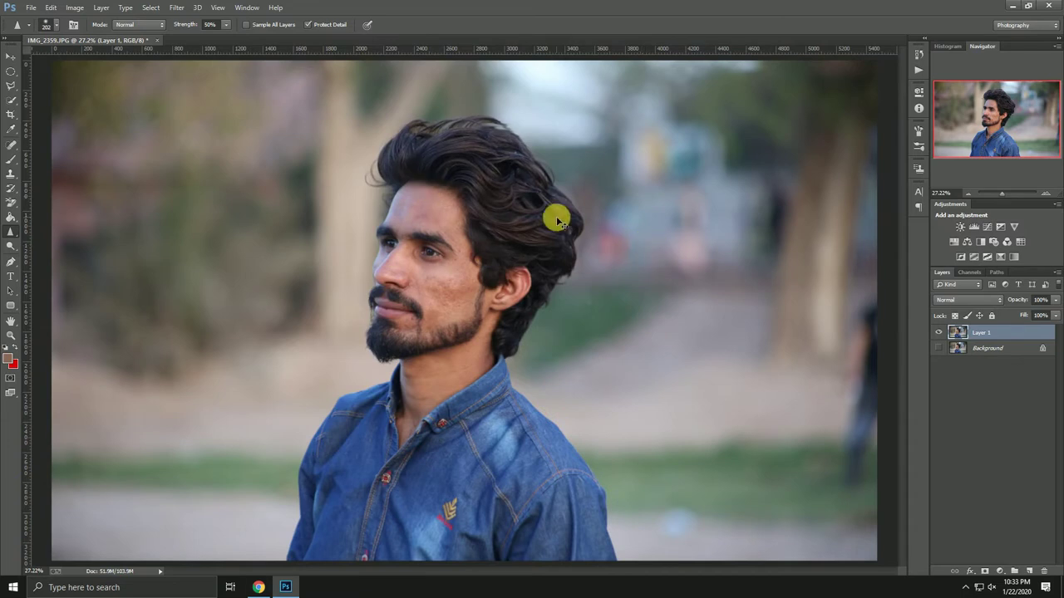
scroll(556, 216, down, 3)
scroll(565, 215, up, 2)
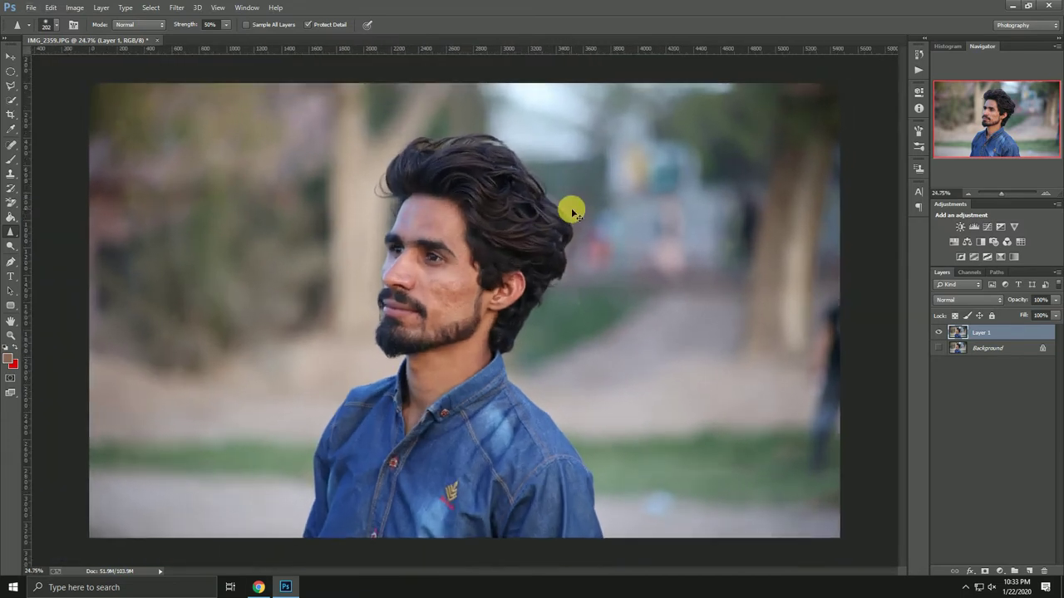
scroll(571, 214, up, 2)
scroll(520, 171, up, 3)
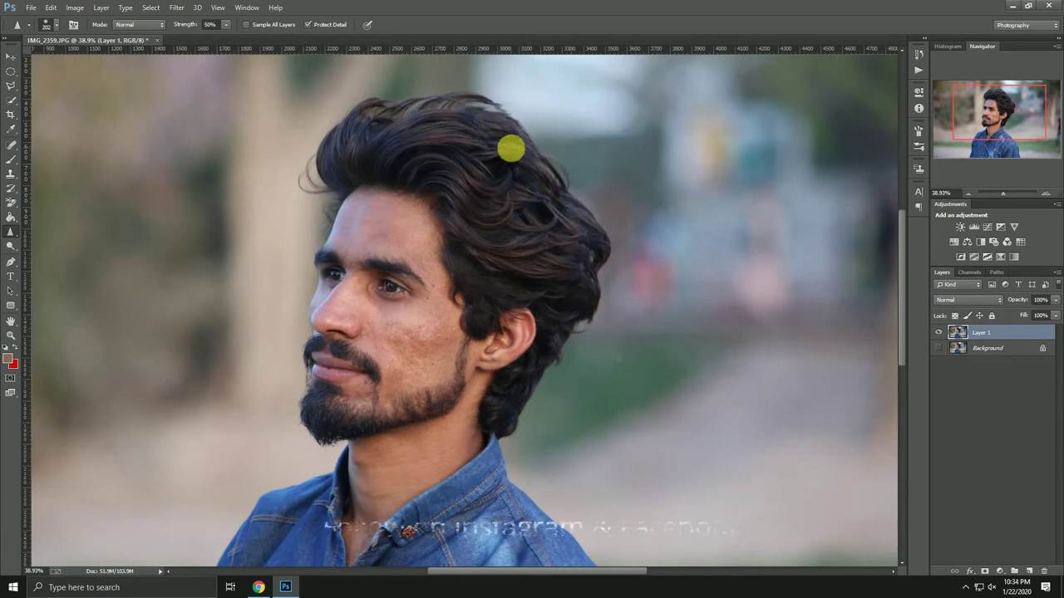
scroll(508, 148, down, 2)
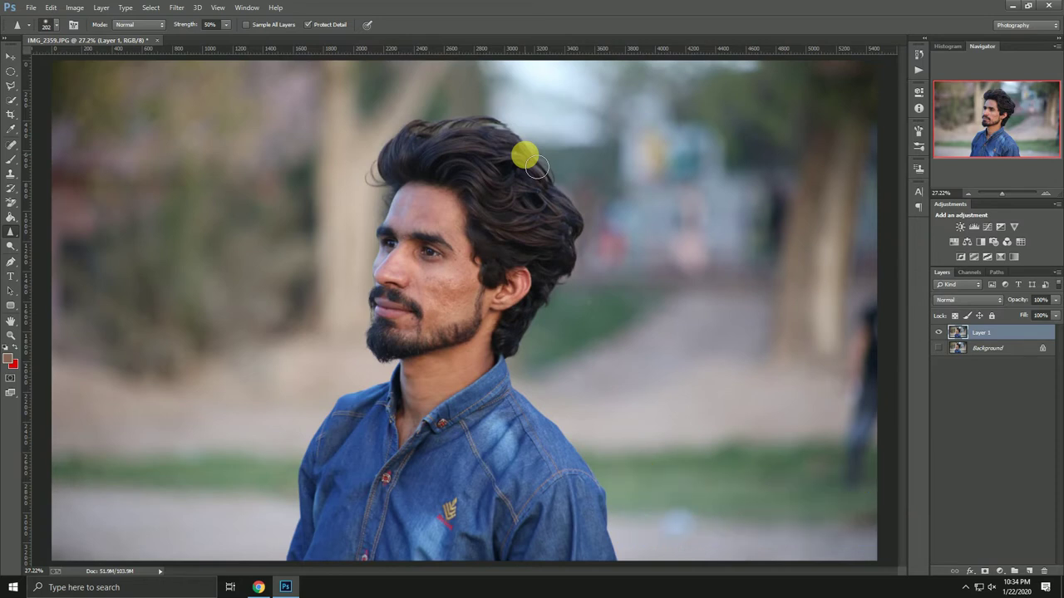
Apply Unsharp Mask with a 1.0 pixel radius and threshold 0
click(177, 8)
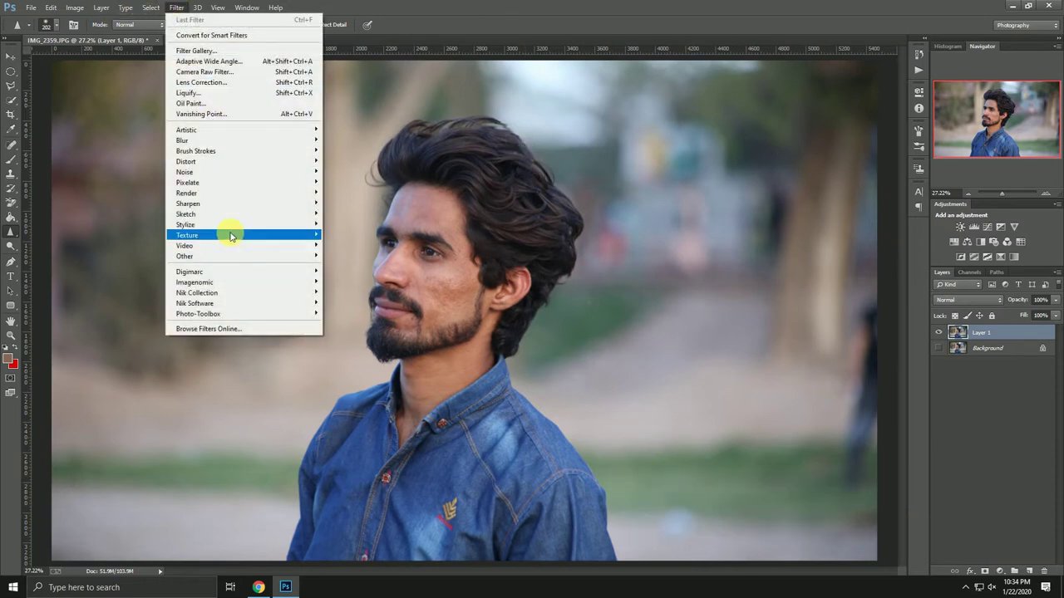
mouse_move(188, 204)
click(340, 256)
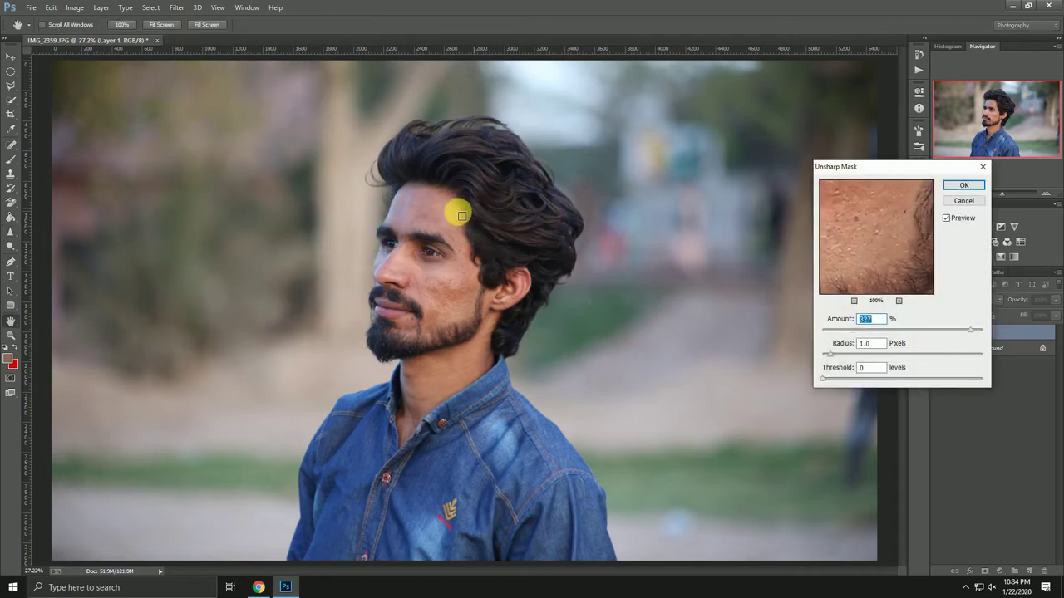
click(959, 203)
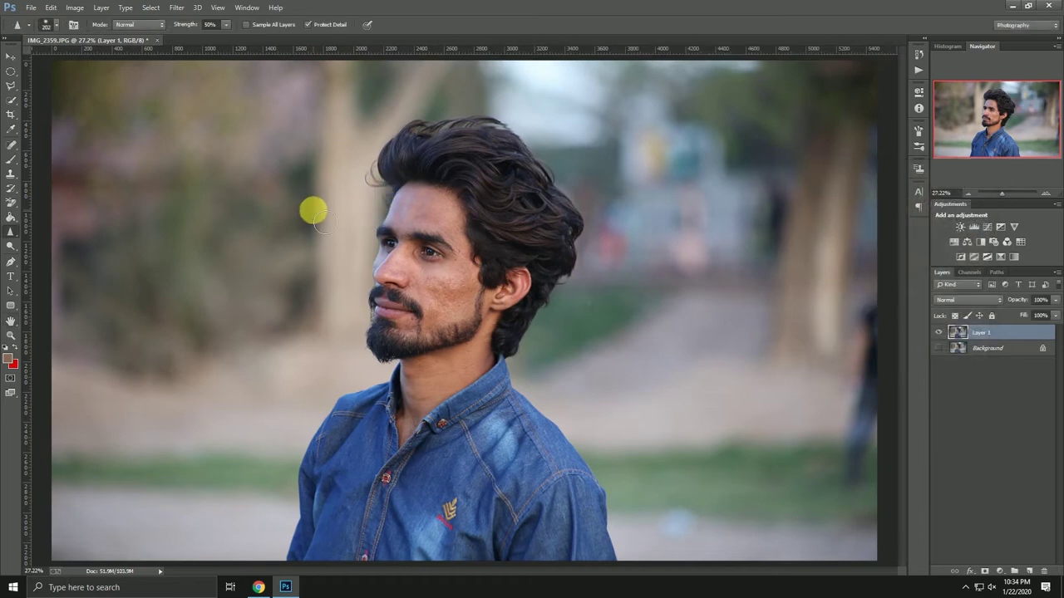
right_click(15, 236)
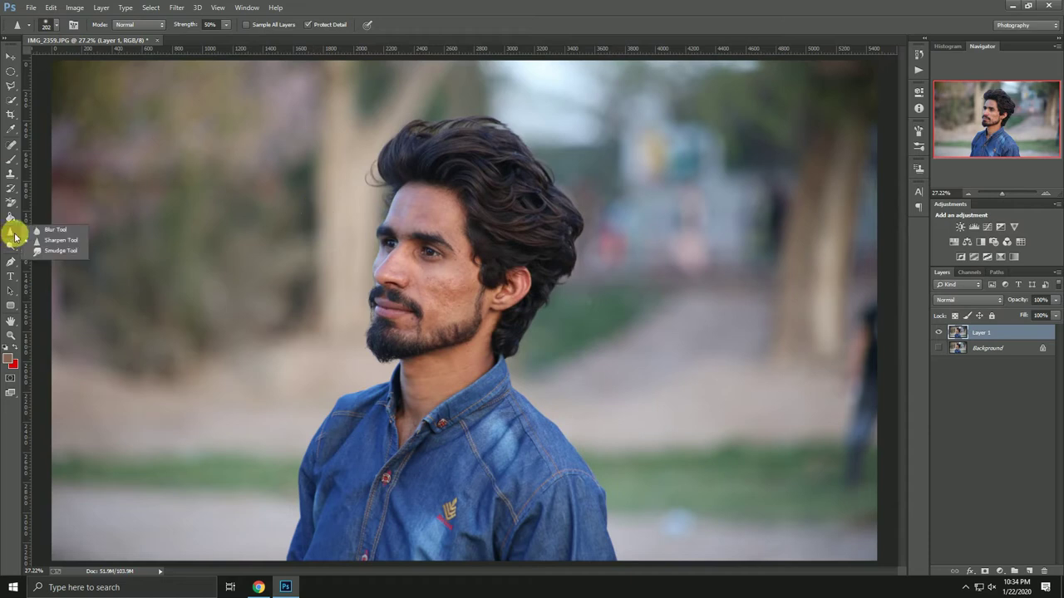
click(50, 239)
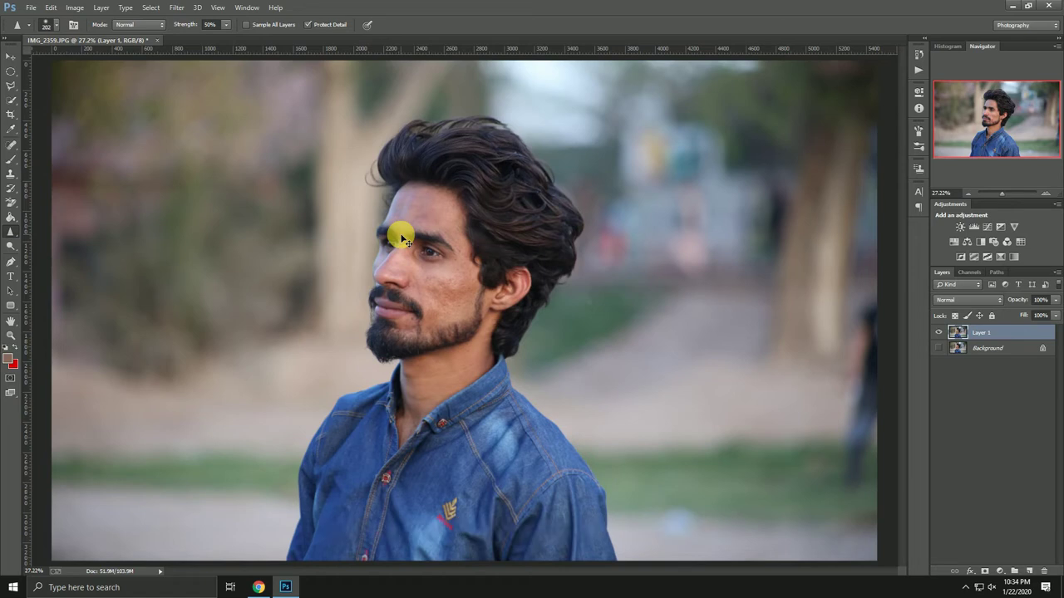
right_click(12, 235)
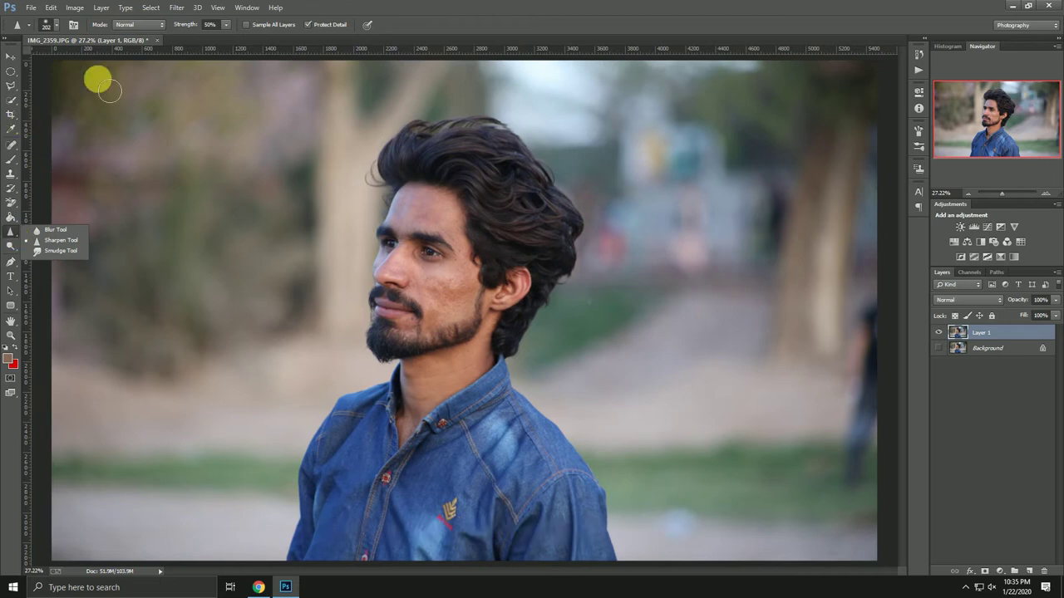
Set Sharpen mode to Lighten, sharpen the top hair strands, then select the Background layer
click(150, 25)
click(135, 56)
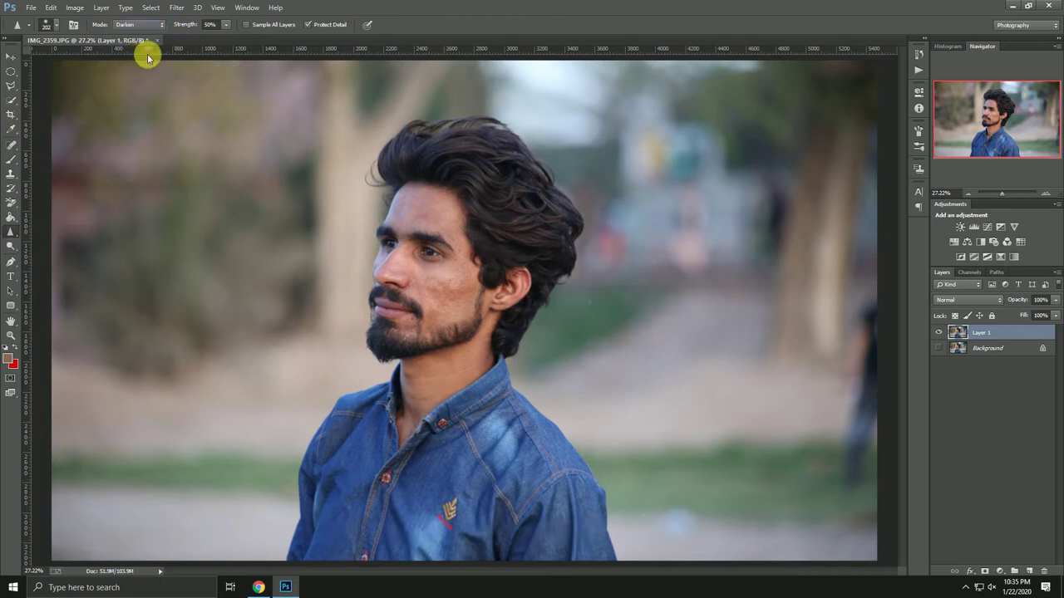
click(125, 24)
click(123, 62)
click(137, 25)
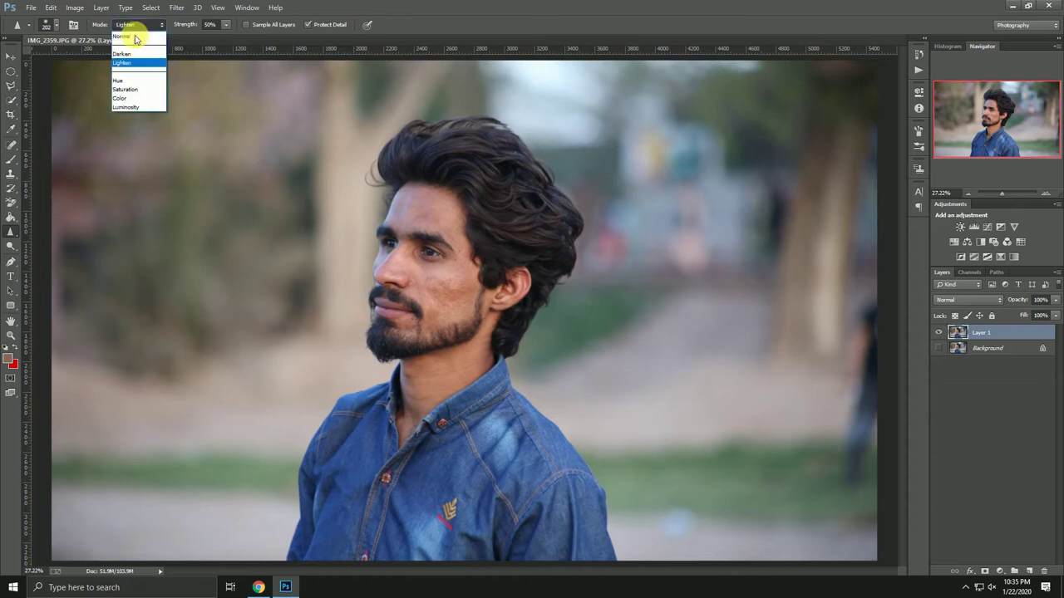
click(128, 64)
mouse_move(462, 195)
mouse_down()
mouse_move(491, 194)
mouse_move(513, 148)
mouse_move(497, 141)
mouse_up()
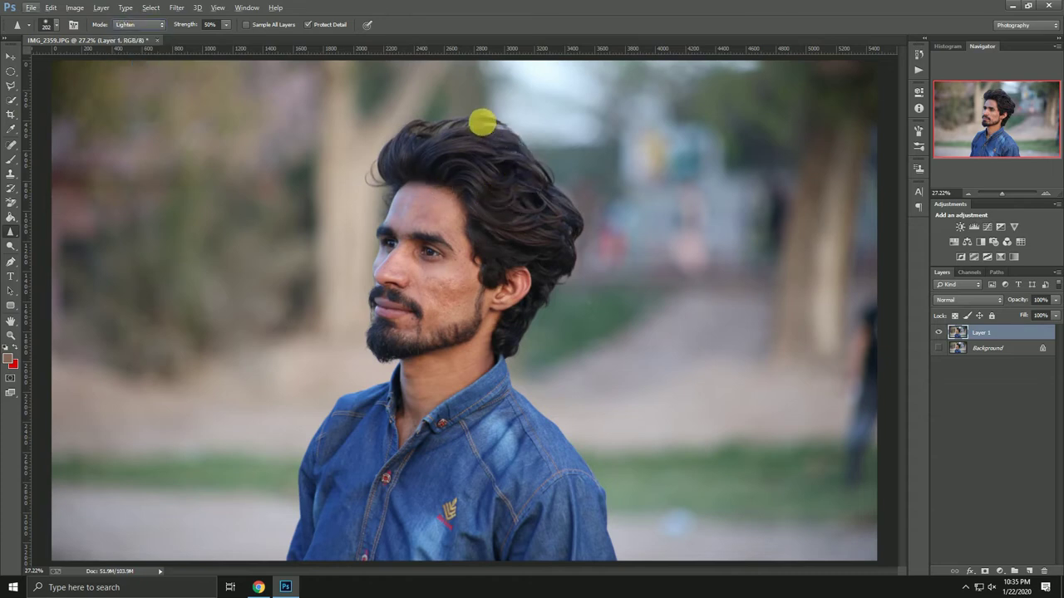
click(982, 349)
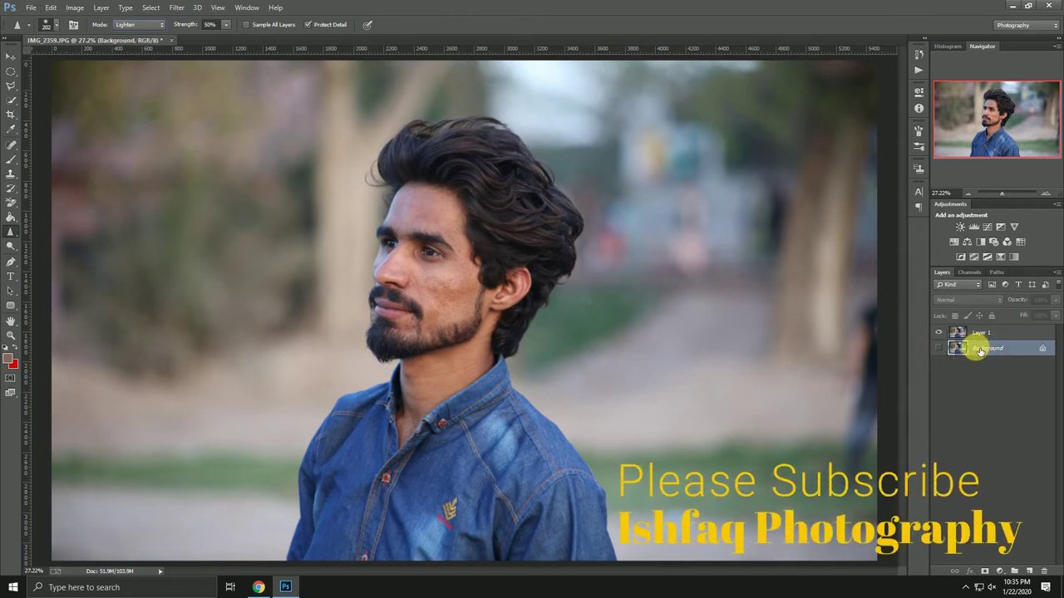
Delete the Background layer so only Layer 1 remains
right_click(1024, 350)
click(984, 384)
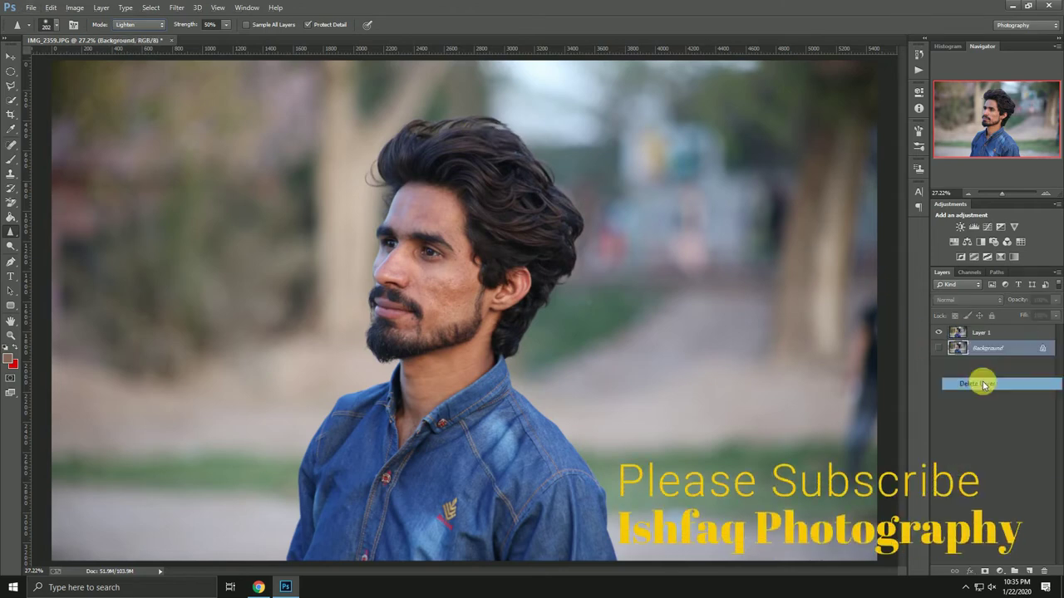
click(12, 55)
Sharpen the hair along the top of the head, then fit the photo on screen
scroll(478, 143, up, 2)
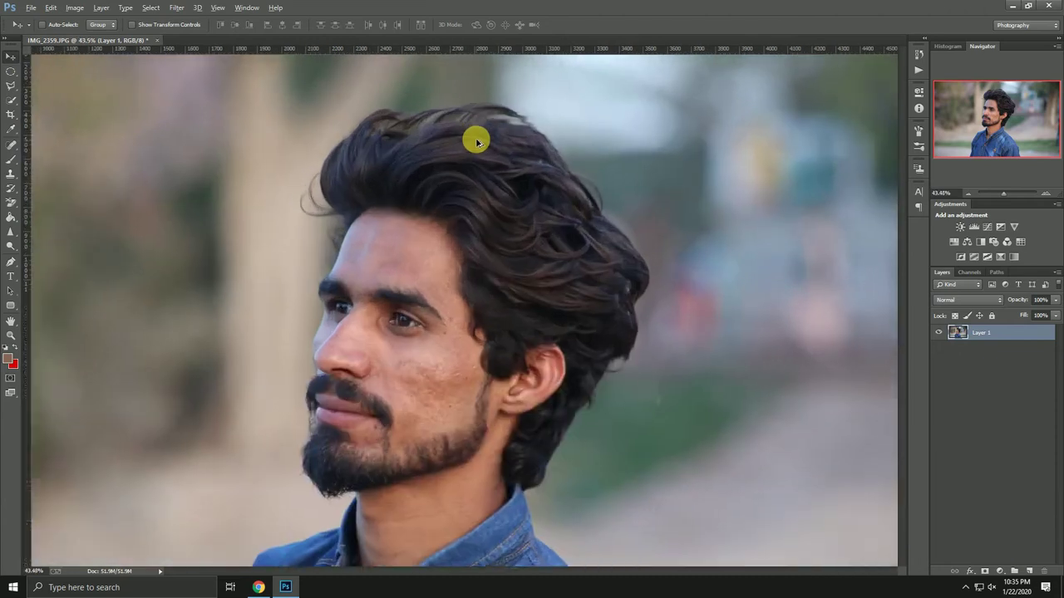
scroll(487, 158, up, 1)
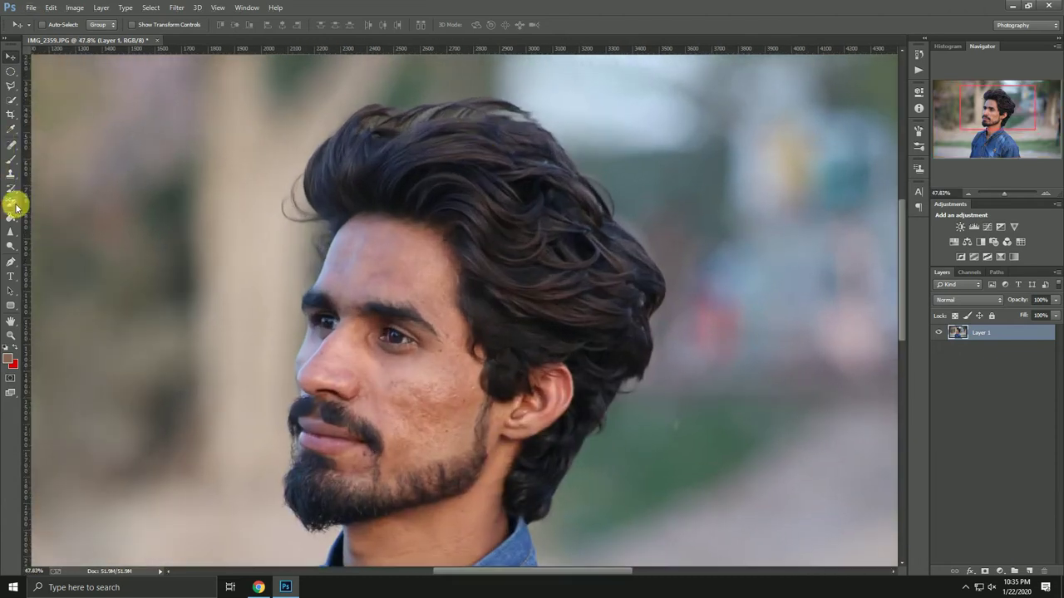
click(11, 231)
scroll(415, 233, up, 1)
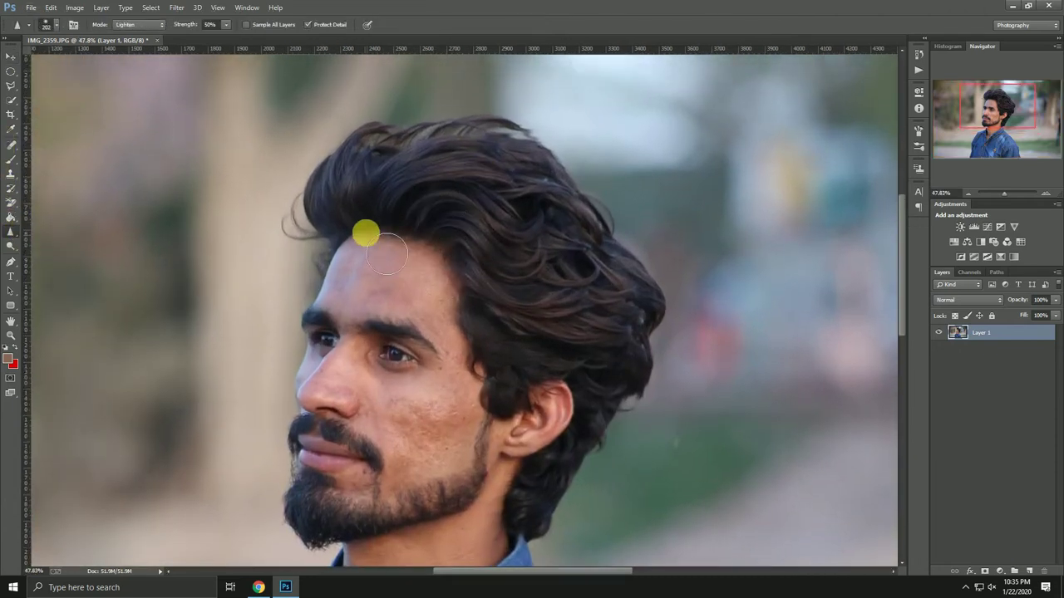
mouse_move(386, 253)
mouse_down()
mouse_move(482, 197)
mouse_move(563, 202)
mouse_move(505, 209)
mouse_move(533, 223)
mouse_move(480, 230)
mouse_move(555, 241)
mouse_move(413, 184)
mouse_move(349, 209)
mouse_move(366, 227)
mouse_move(462, 215)
mouse_move(507, 266)
mouse_move(623, 273)
mouse_move(560, 315)
mouse_move(601, 409)
mouse_move(503, 375)
mouse_move(623, 368)
mouse_move(590, 473)
mouse_move(551, 504)
mouse_move(617, 375)
mouse_move(466, 210)
mouse_move(379, 178)
mouse_move(373, 159)
mouse_up()
right_click(385, 162)
click(390, 170)
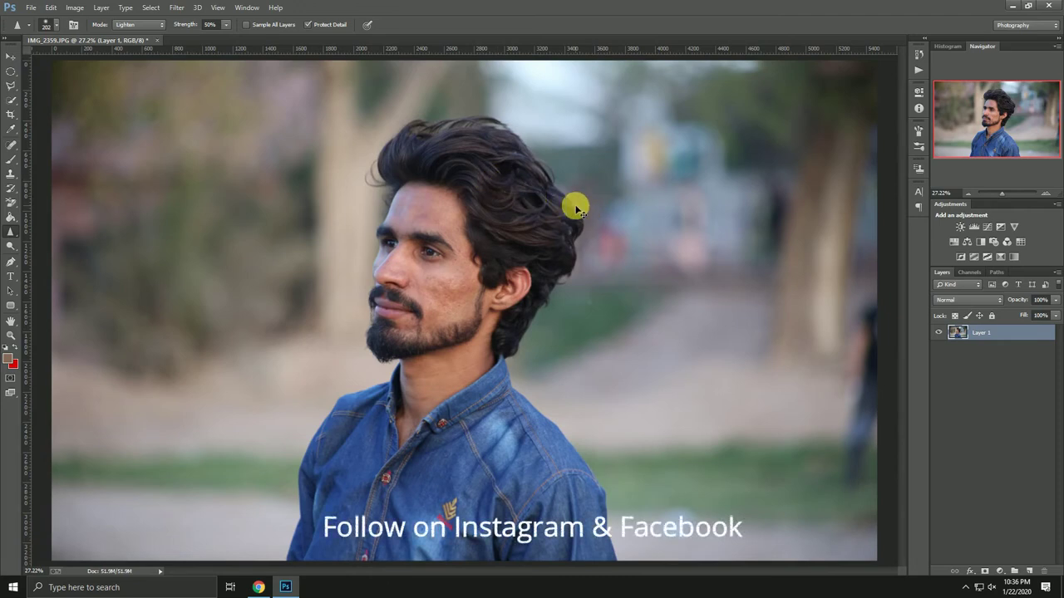
Set the Sharpen tool to Normal mode at 100% strength
click(152, 25)
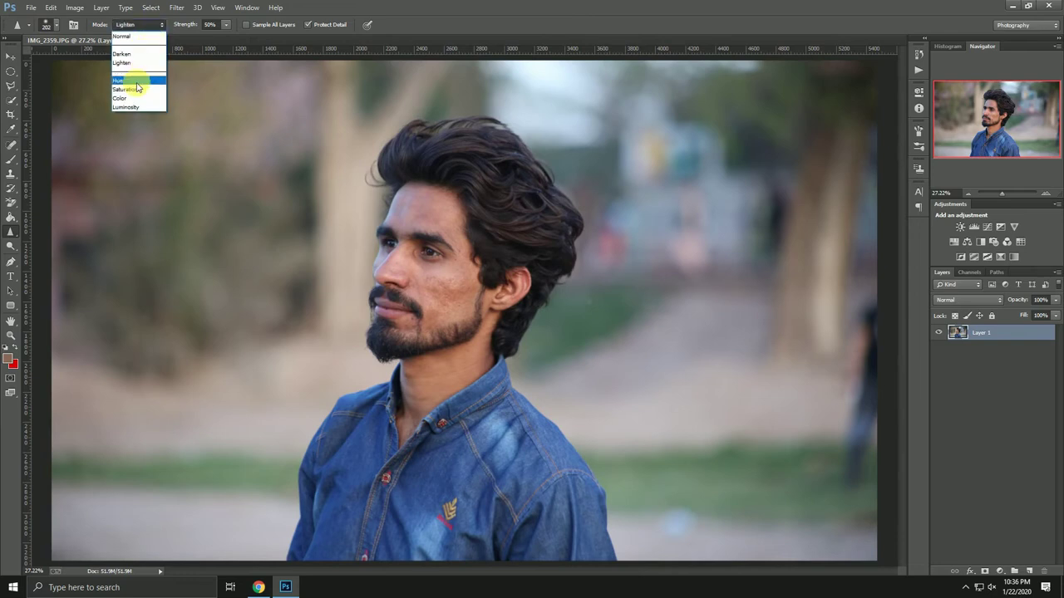
click(123, 37)
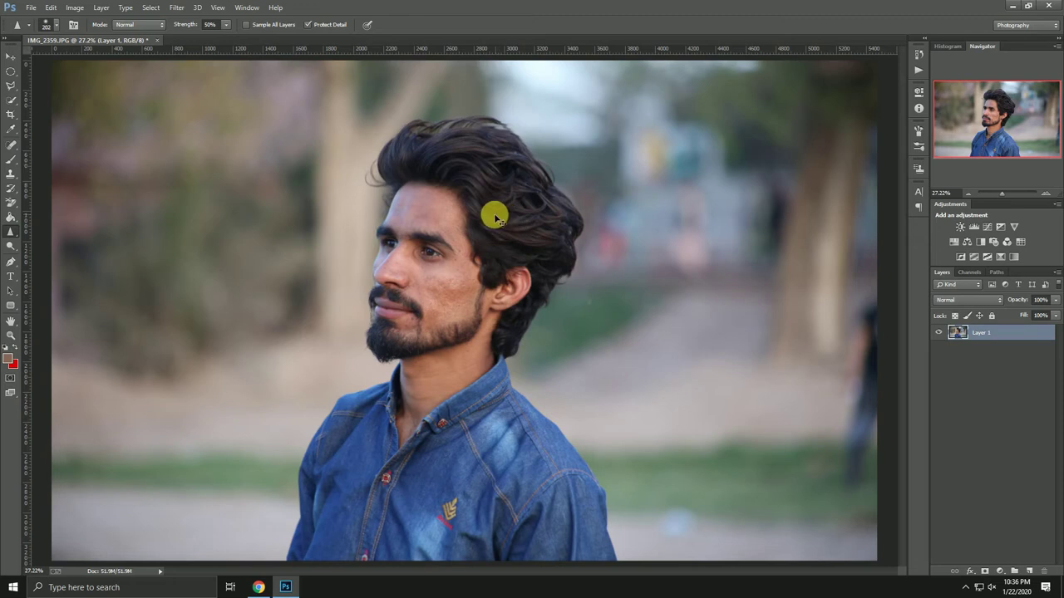
click(224, 25)
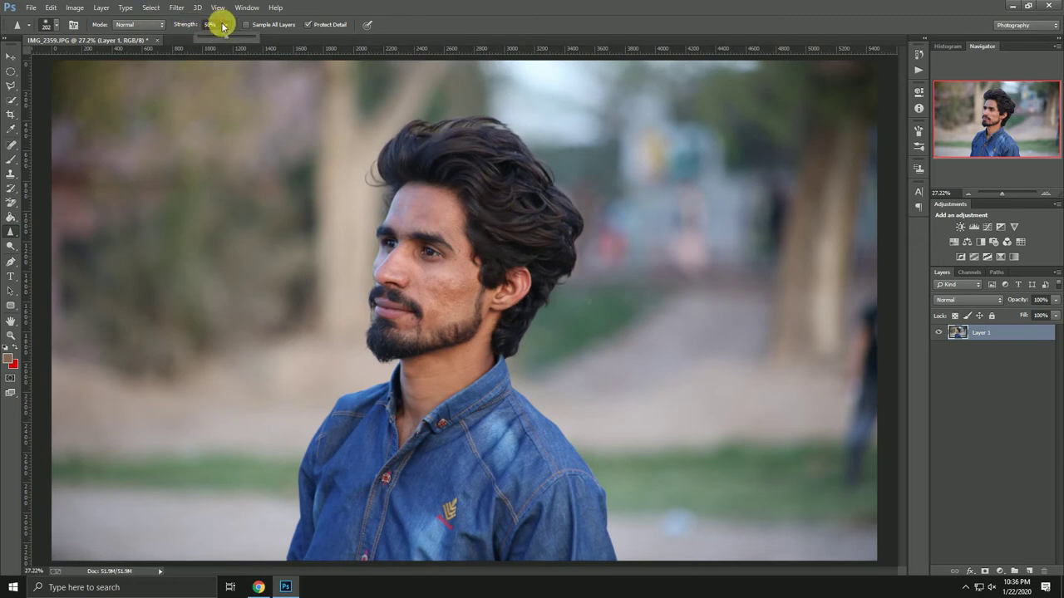
drag(223, 38, 242, 38)
mouse_move(525, 167)
mouse_down()
mouse_move(493, 188)
mouse_move(491, 221)
mouse_up()
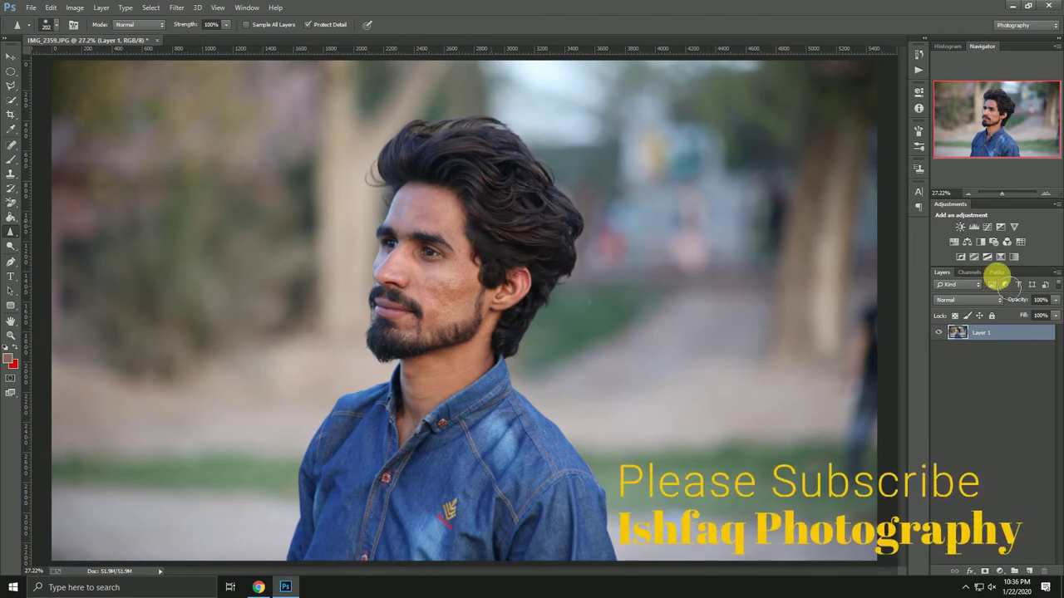
Sharpen the hair strands on top of the head, then fit the image on screen
scroll(720, 221, up, 3)
scroll(507, 116, up, 1)
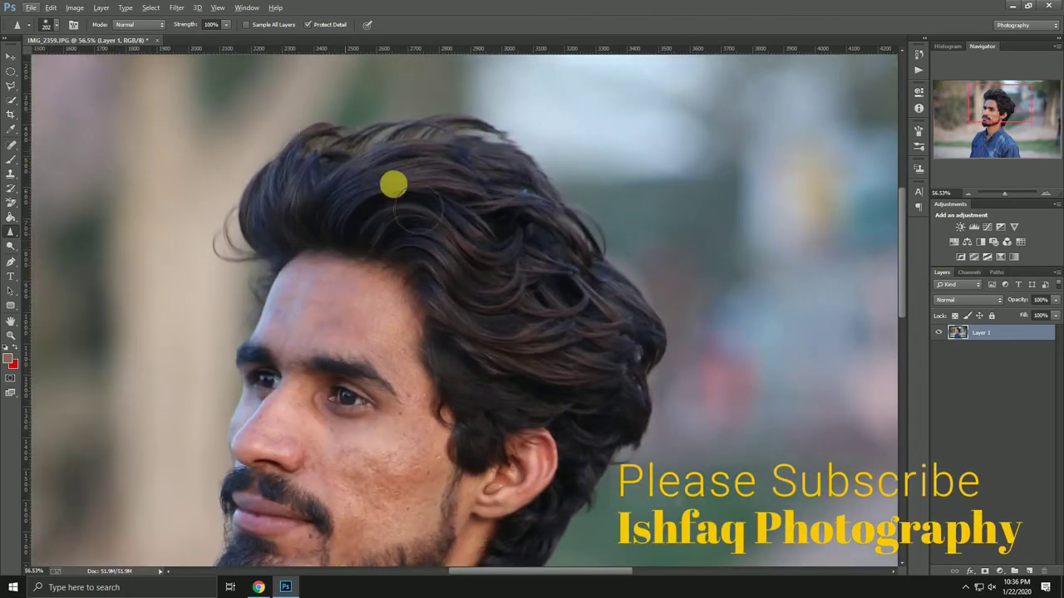
mouse_move(368, 235)
mouse_down()
mouse_move(487, 214)
mouse_move(423, 213)
mouse_move(396, 247)
mouse_move(463, 274)
mouse_move(563, 338)
mouse_move(468, 297)
mouse_move(491, 254)
mouse_move(314, 210)
mouse_move(565, 273)
mouse_move(586, 375)
mouse_move(460, 314)
mouse_up()
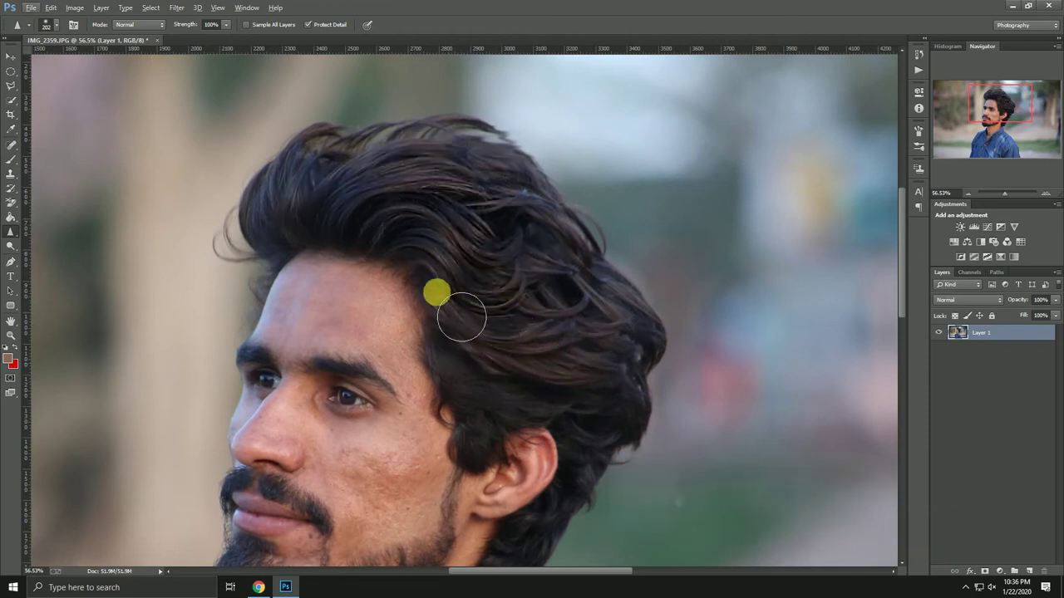
right_click(452, 299)
click(466, 301)
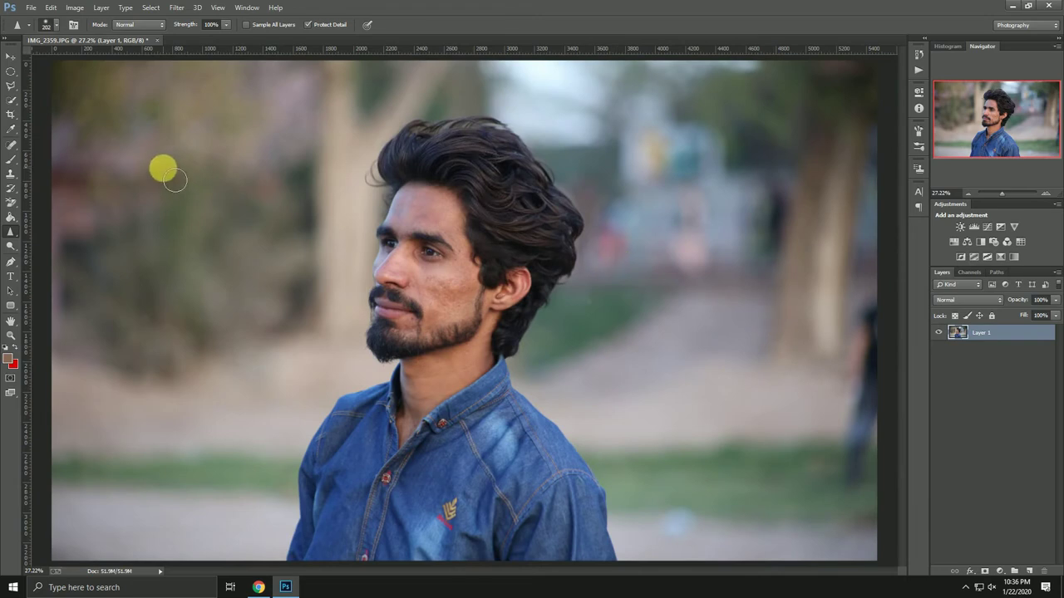
Check the blend mode list, leave it unchanged, and sharpen a patch of hair
click(161, 25)
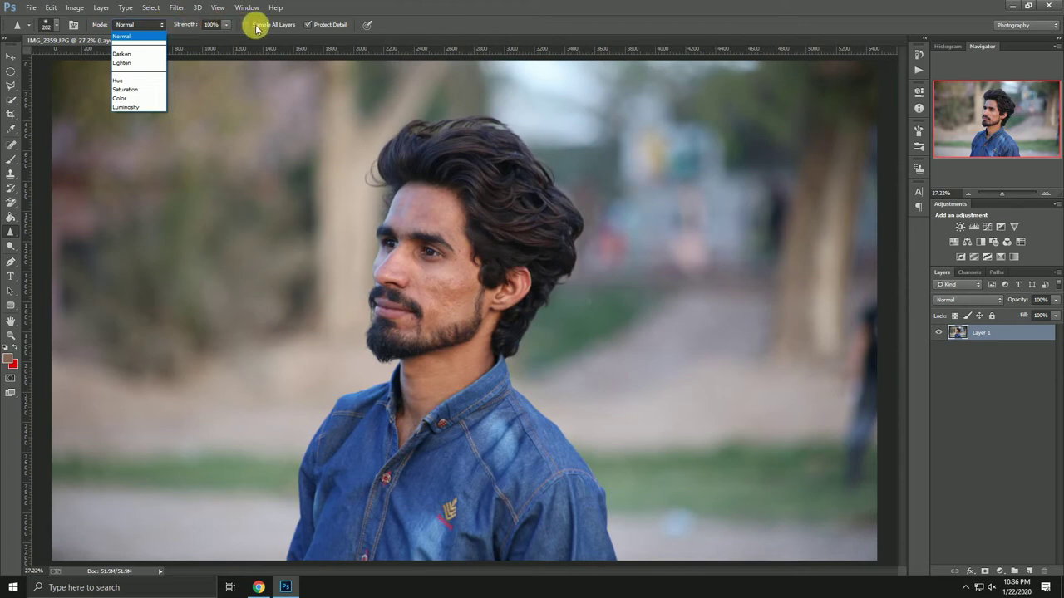
click(308, 31)
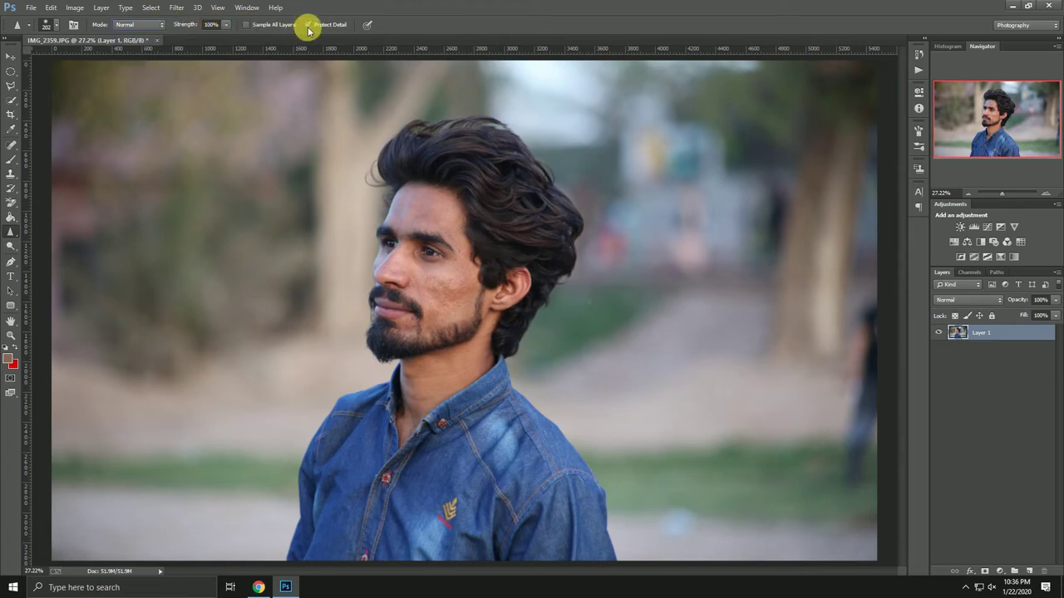
mouse_move(532, 209)
mouse_down()
mouse_move(544, 205)
mouse_move(562, 232)
mouse_up()
scroll(549, 221, up, 5)
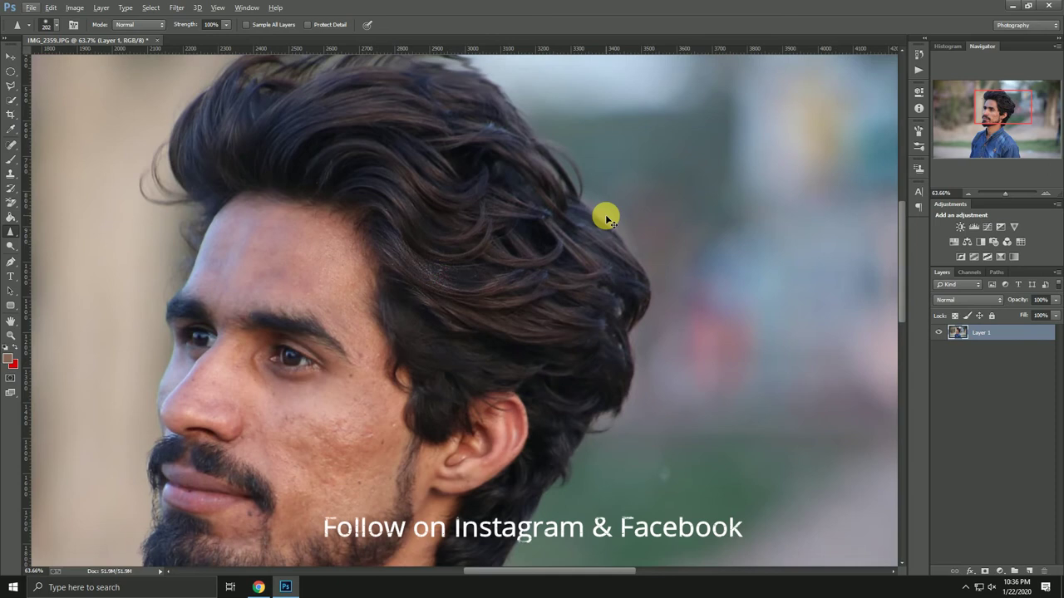
Turn on Protect Detail, sharpen the top of the head, and undo a stray stroke
click(309, 24)
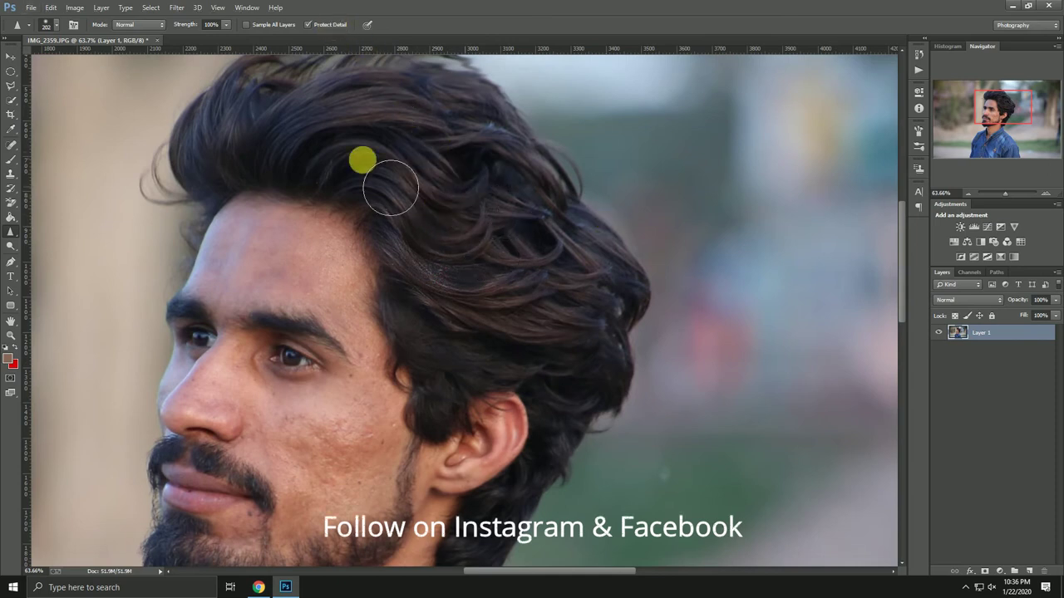
drag(390, 187, 339, 154)
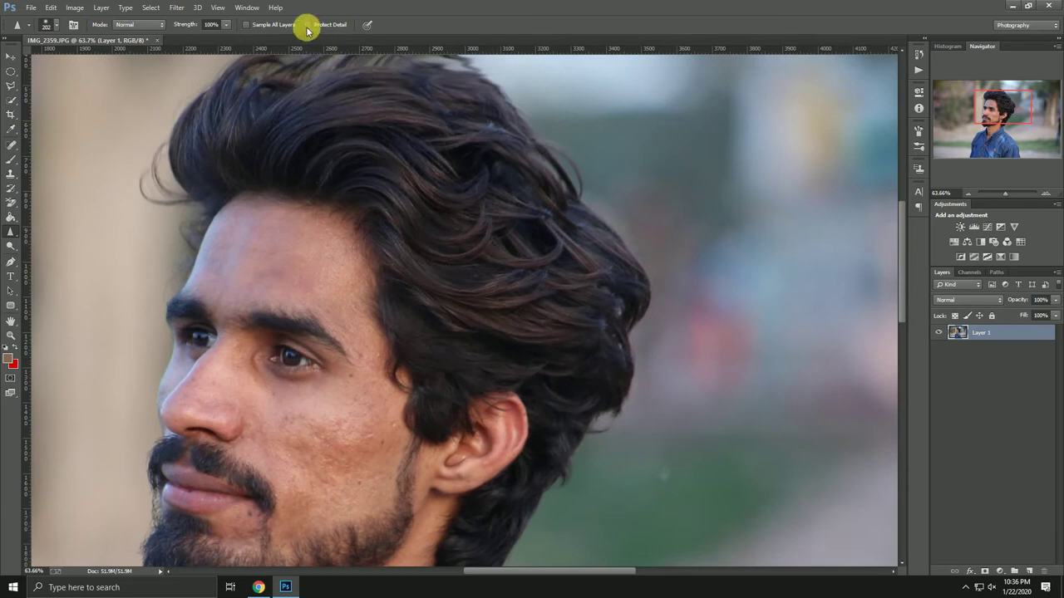
mouse_move(372, 100)
mouse_down()
mouse_move(475, 204)
mouse_move(485, 200)
mouse_move(325, 57)
mouse_move(444, 130)
mouse_move(429, 183)
mouse_move(491, 230)
mouse_move(552, 238)
mouse_move(544, 264)
mouse_move(493, 294)
mouse_move(588, 294)
mouse_up()
key(ctrl+z)
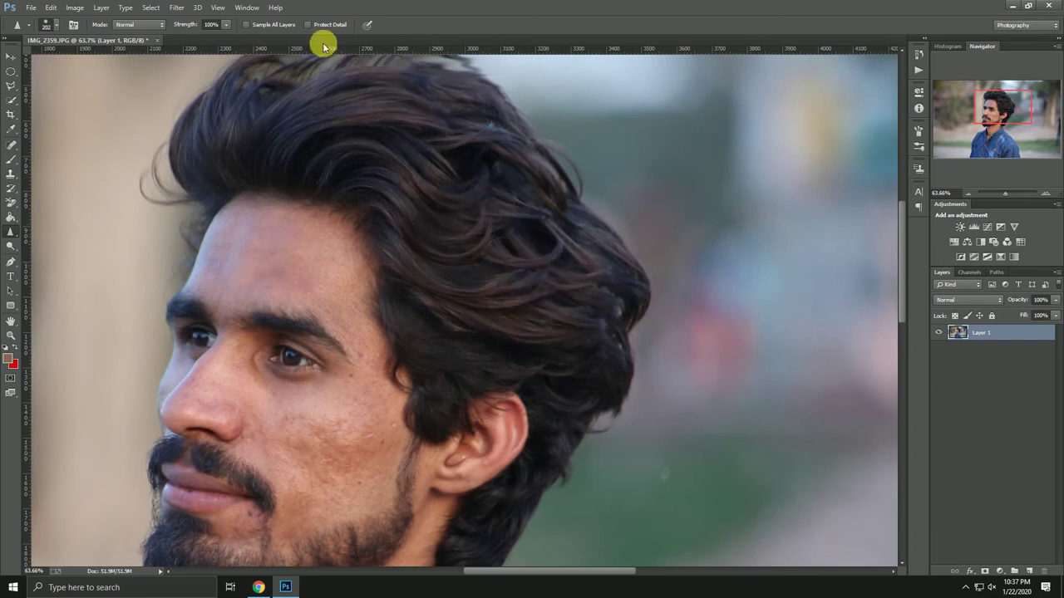
Sharpen the hair again from the hairline up with detail protected, and lower strength to 50%
click(320, 27)
mouse_move(532, 247)
mouse_down()
mouse_move(406, 208)
mouse_move(534, 230)
mouse_move(493, 277)
mouse_move(515, 356)
mouse_move(333, 256)
mouse_move(368, 254)
mouse_up()
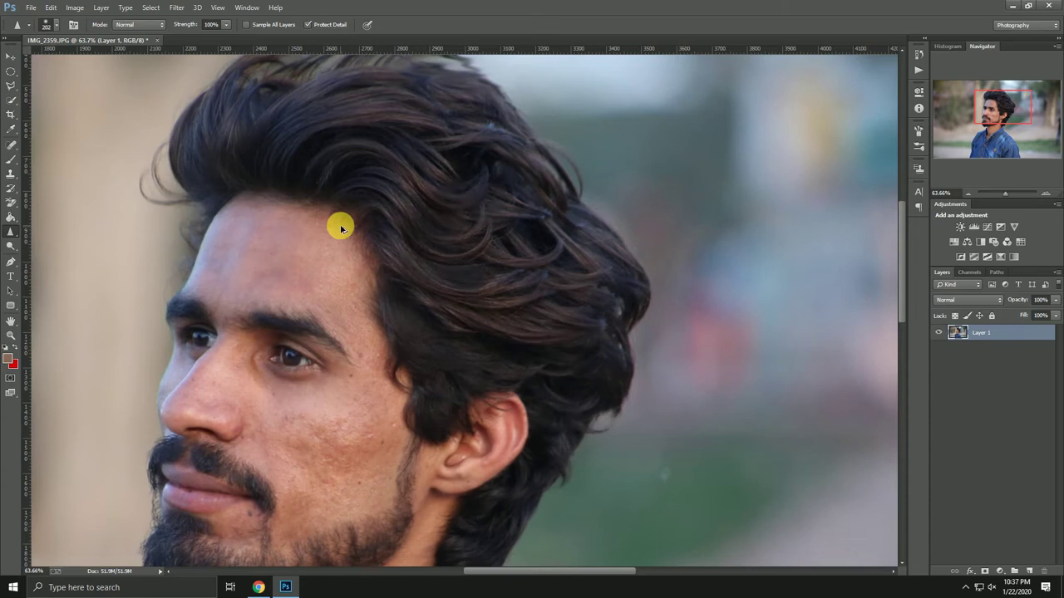
drag(340, 224, 458, 261)
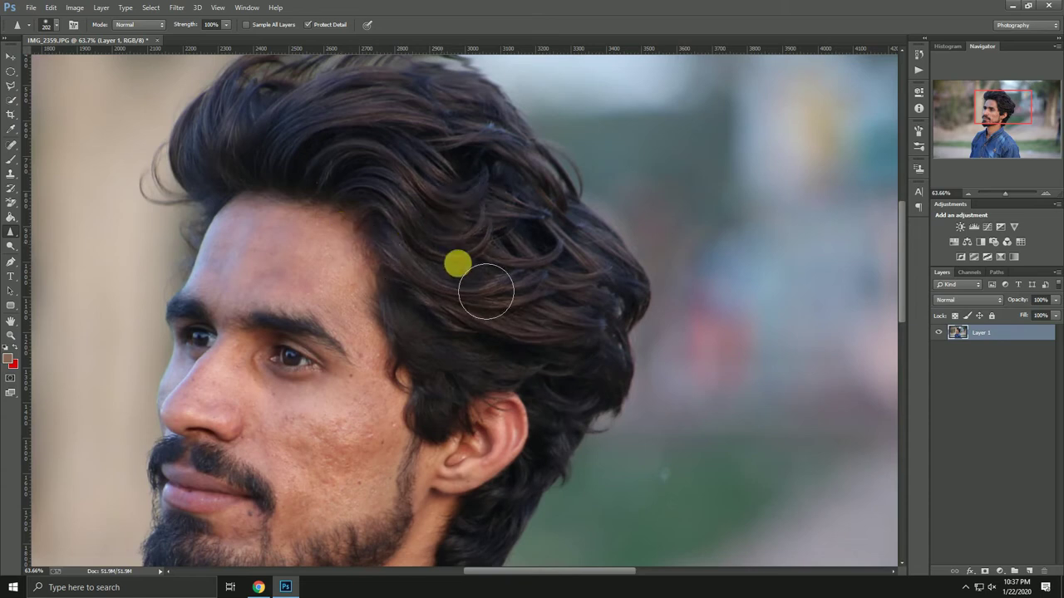
click(210, 24)
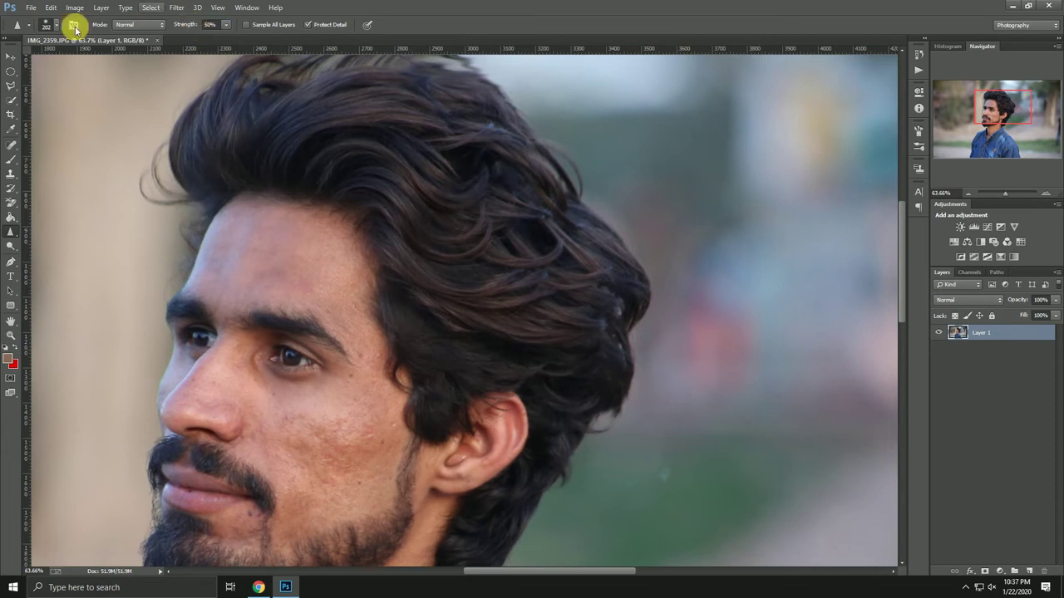
click(10, 56)
Fit the portrait on screen and pick the Smudge Tool from the Blur tool group
right_click(205, 134)
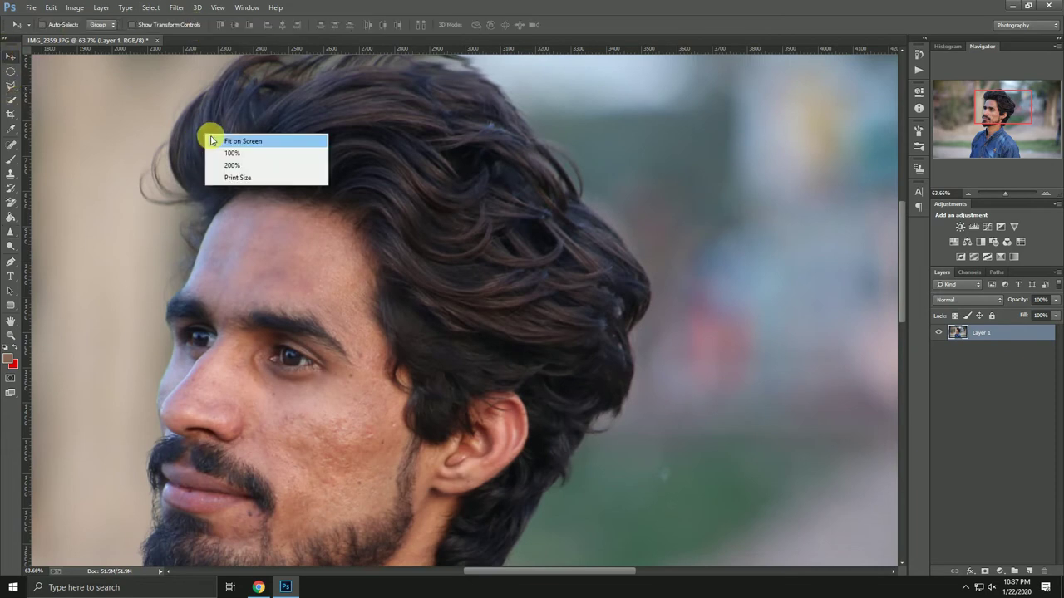
click(217, 138)
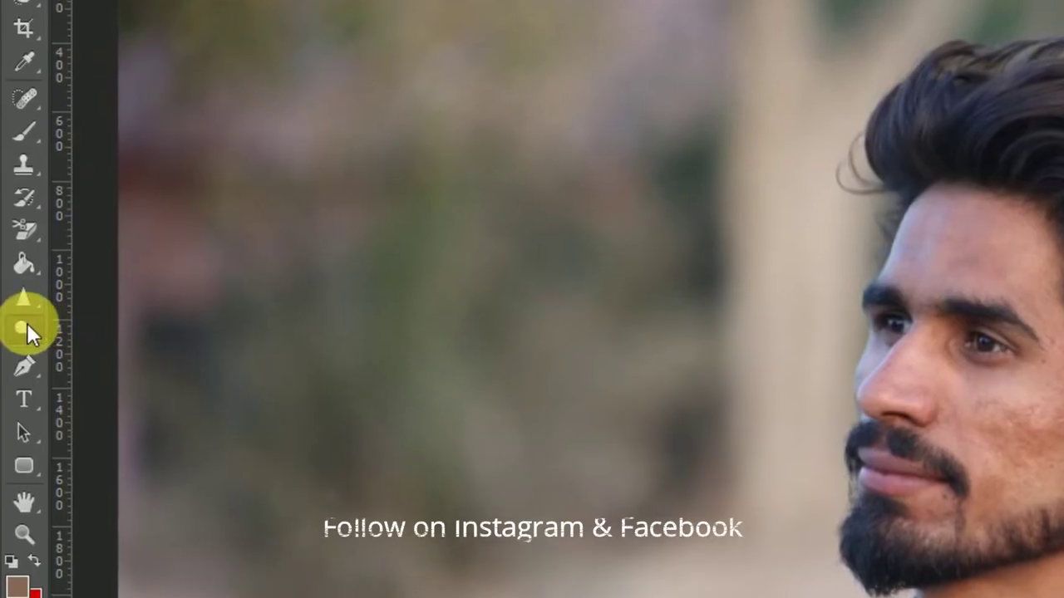
click(26, 328)
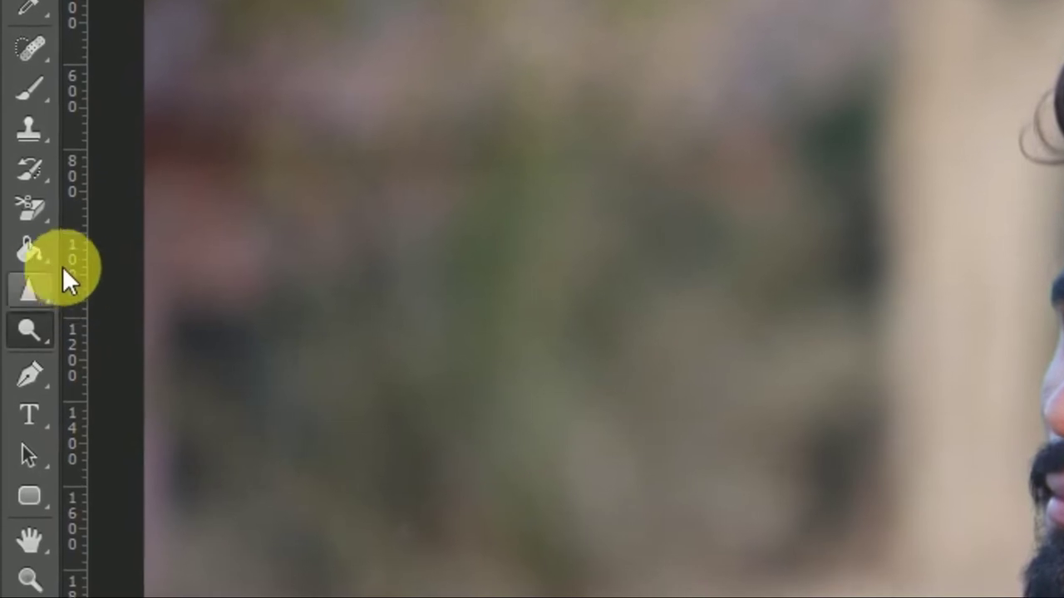
right_click(30, 291)
click(105, 342)
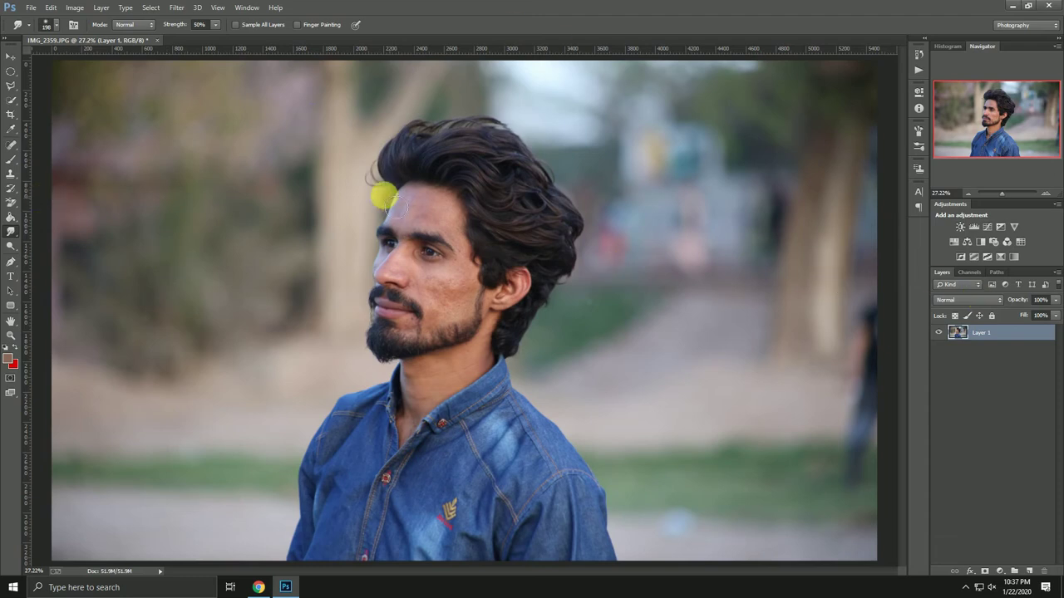
Zoom in on the head and delete the Background layer, keeping the Smudge tool active
scroll(536, 137, up, 3)
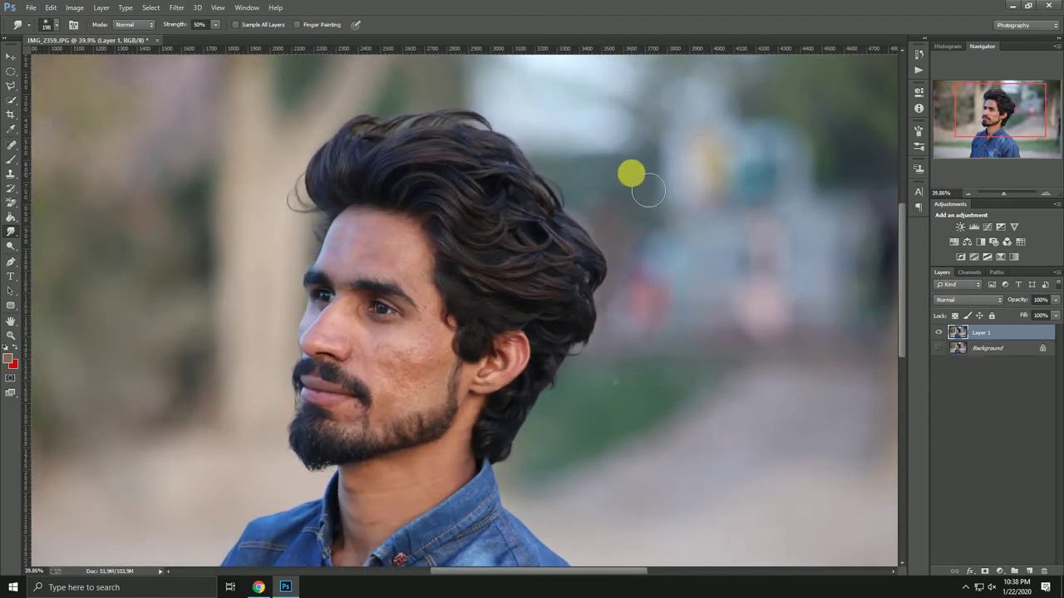
click(1012, 348)
key(Delete)
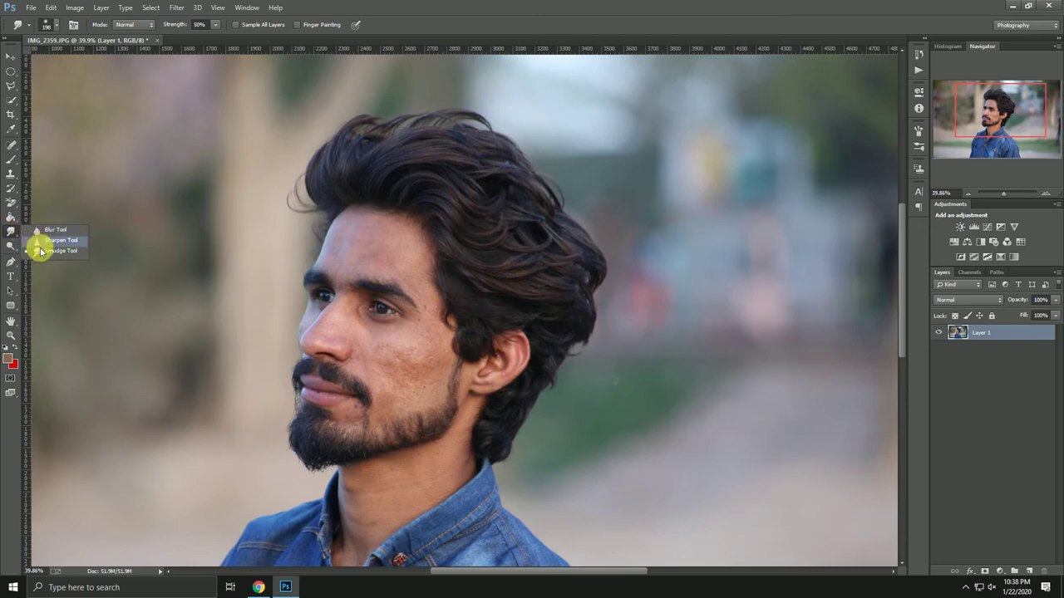
click(56, 250)
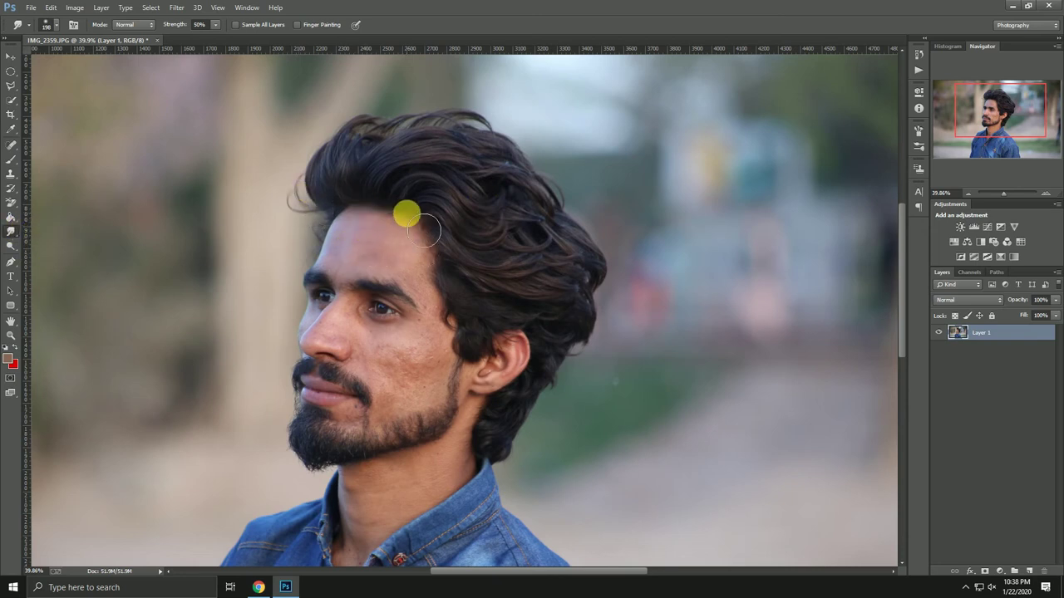
Browse the bristle brush presets and choose the wide fan bristle tip for smudging
click(57, 27)
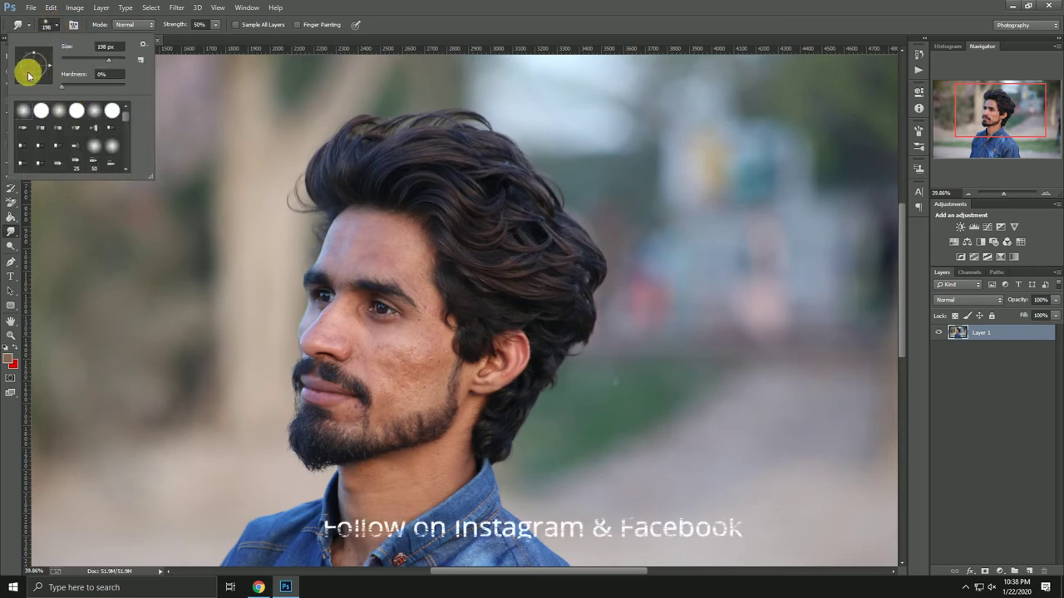
scroll(80, 120, down, 1)
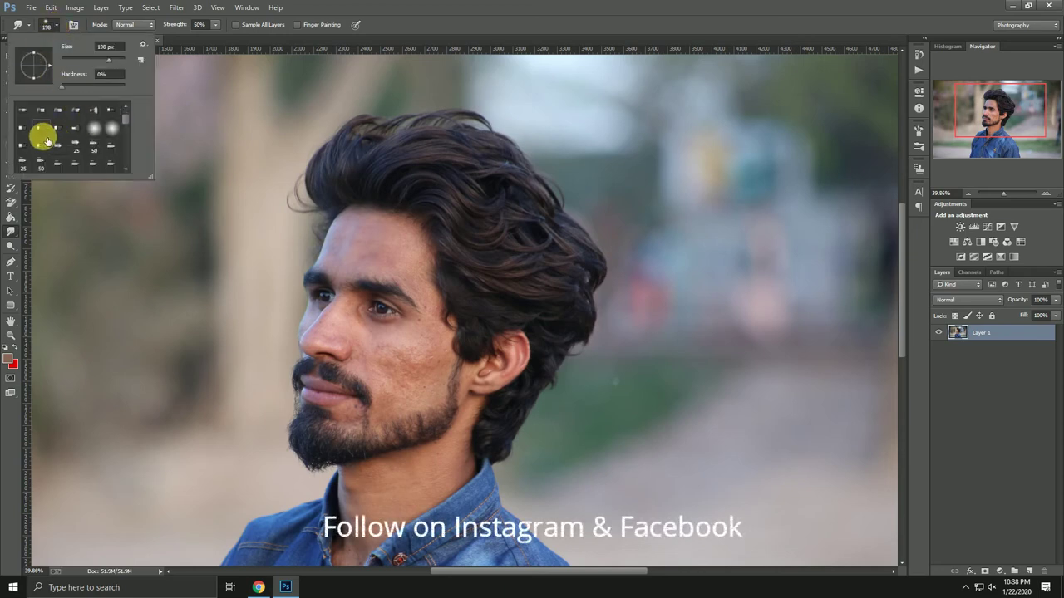
click(64, 123)
right_click(548, 170)
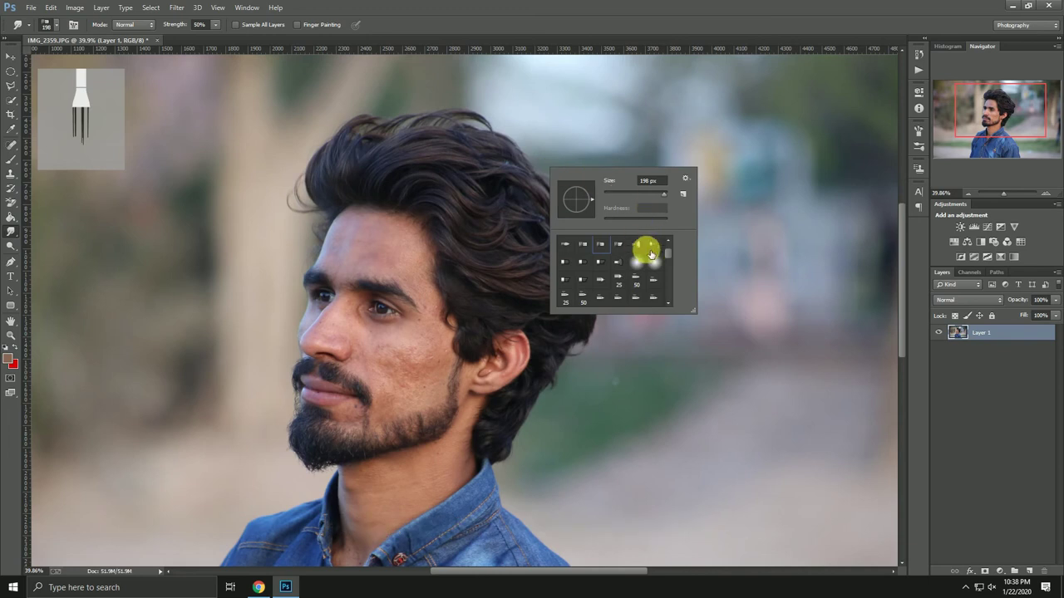
click(615, 268)
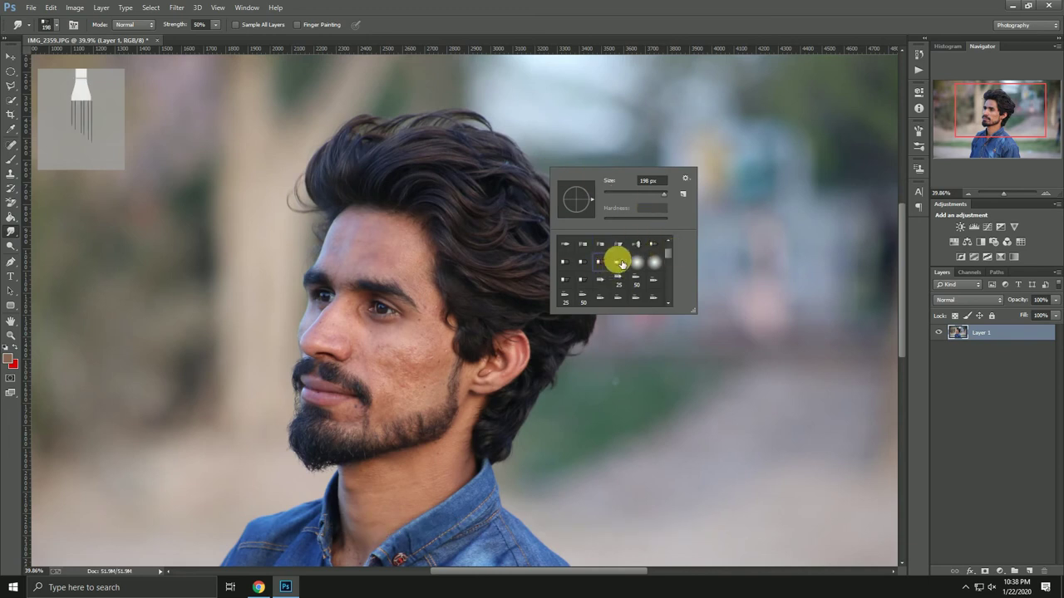
click(599, 264)
click(565, 259)
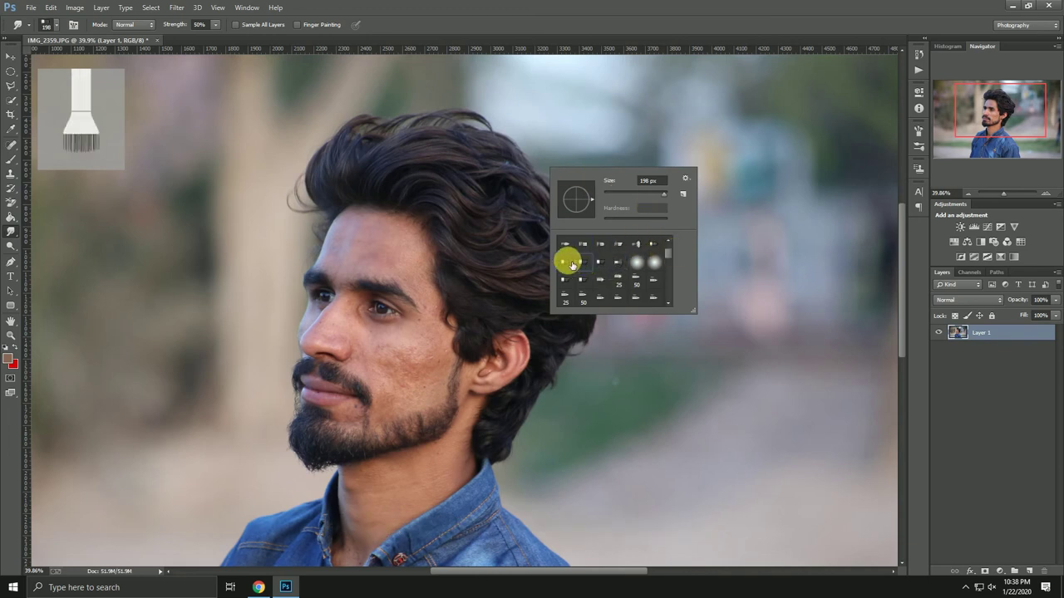
click(592, 259)
click(588, 266)
click(578, 278)
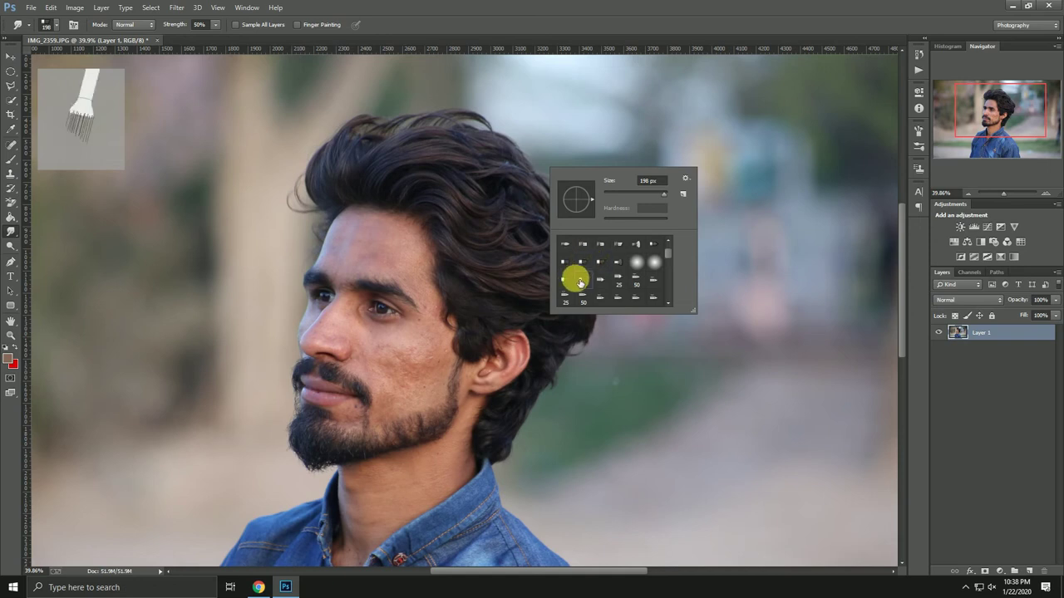
click(570, 280)
click(610, 272)
click(617, 264)
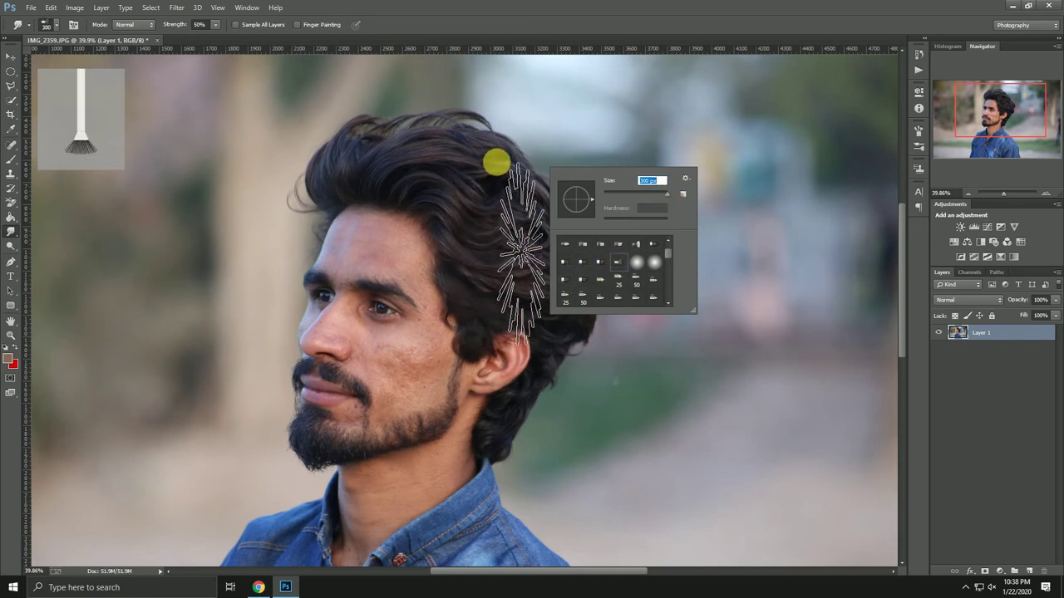
click(598, 280)
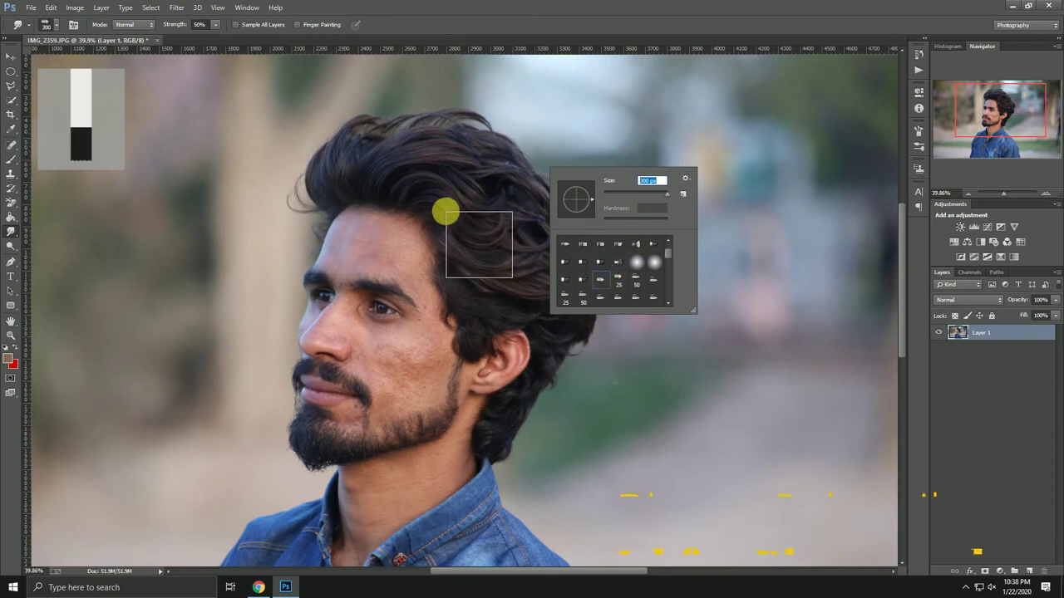
click(578, 264)
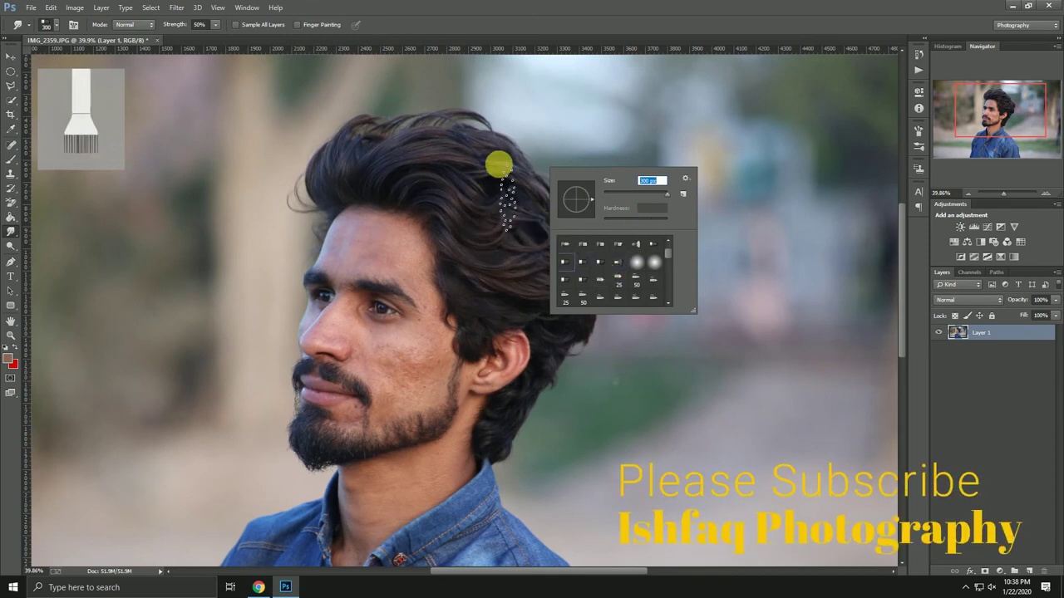
click(580, 260)
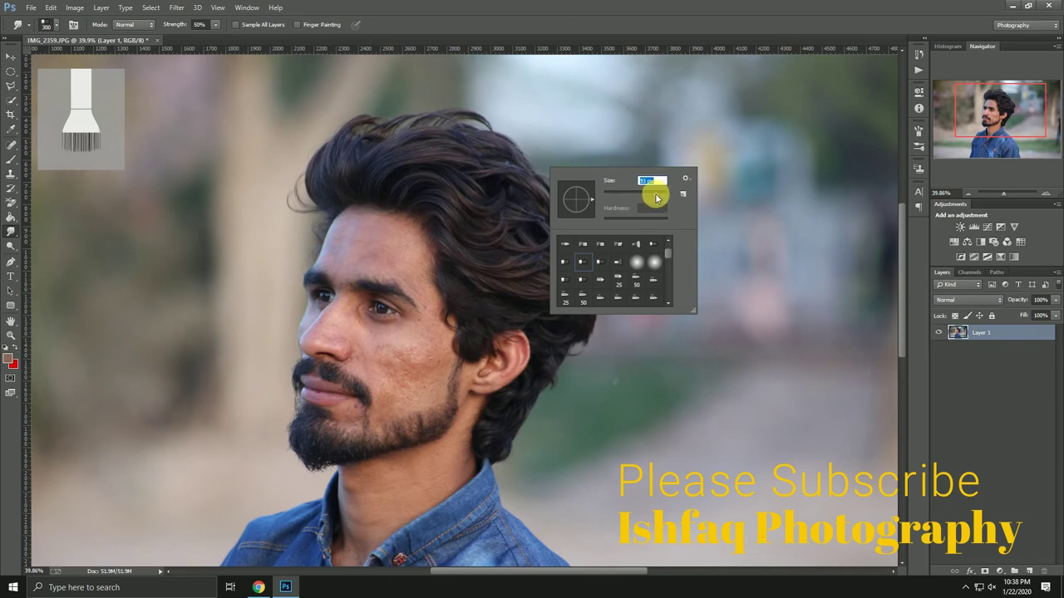
Rotate the fan bristle tip to its wide flat face and set its size to 300 px
click(656, 197)
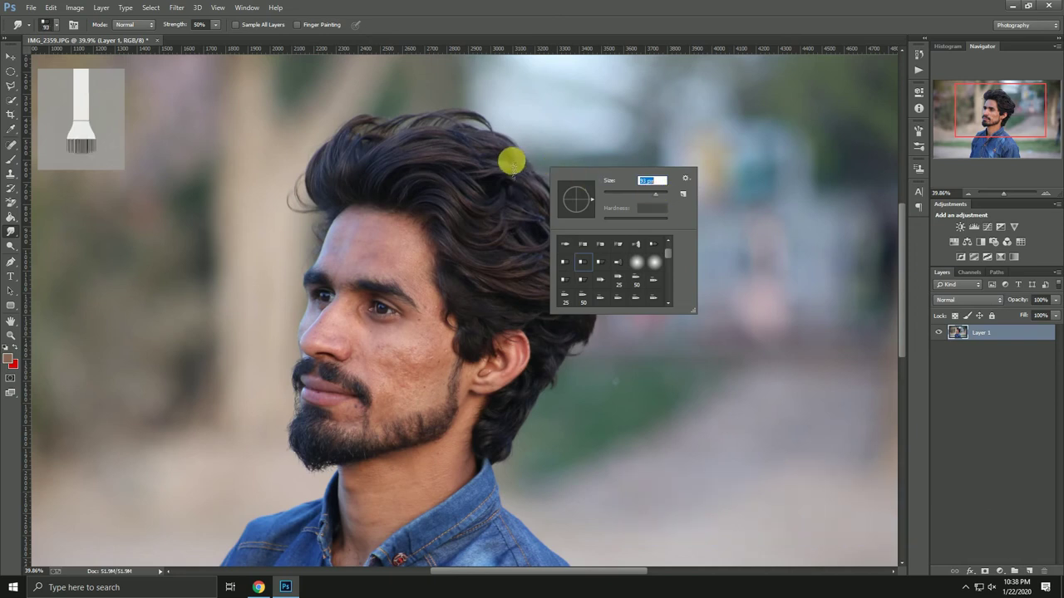
click(574, 193)
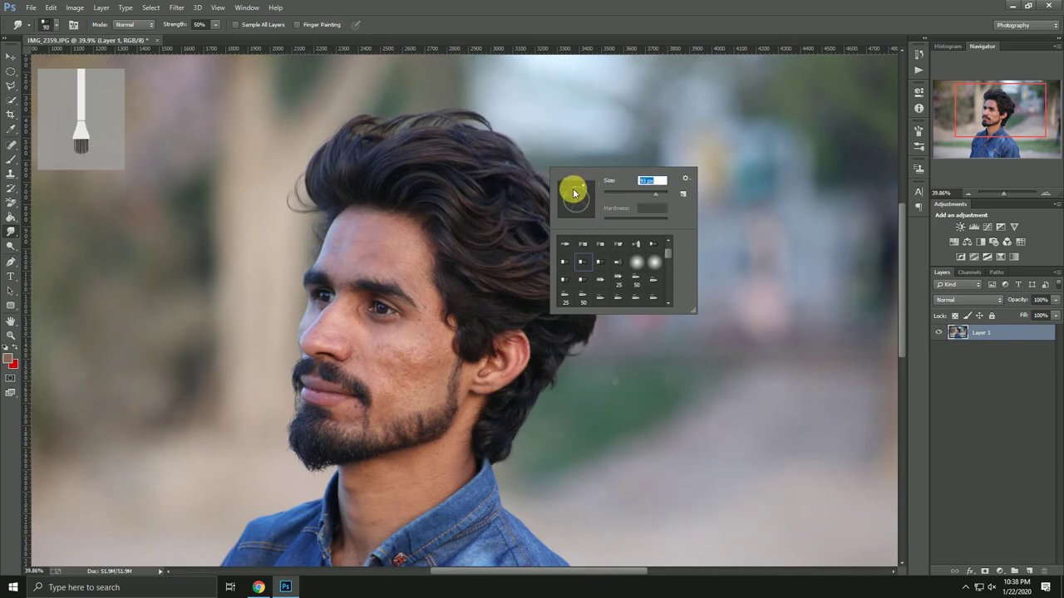
mouse_move(595, 205)
mouse_down()
mouse_move(527, 155)
mouse_move(581, 195)
mouse_up()
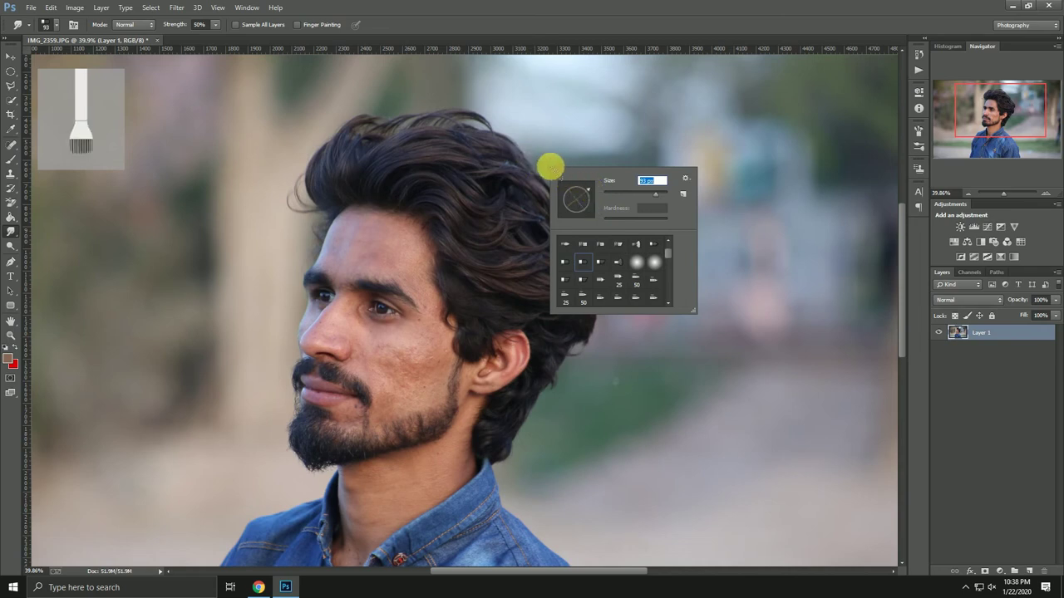
drag(656, 193, 674, 193)
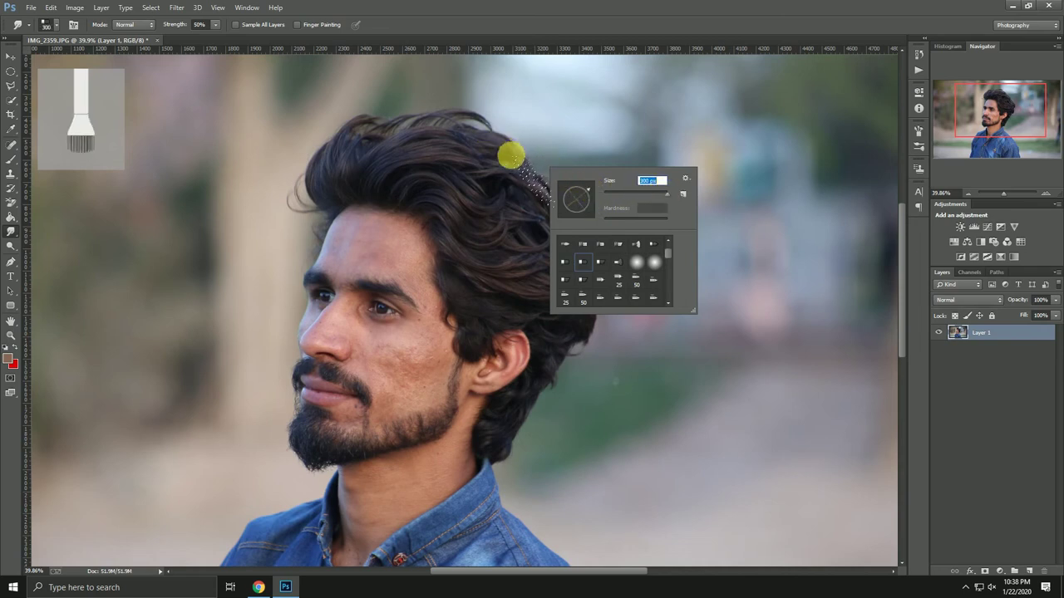
click(529, 124)
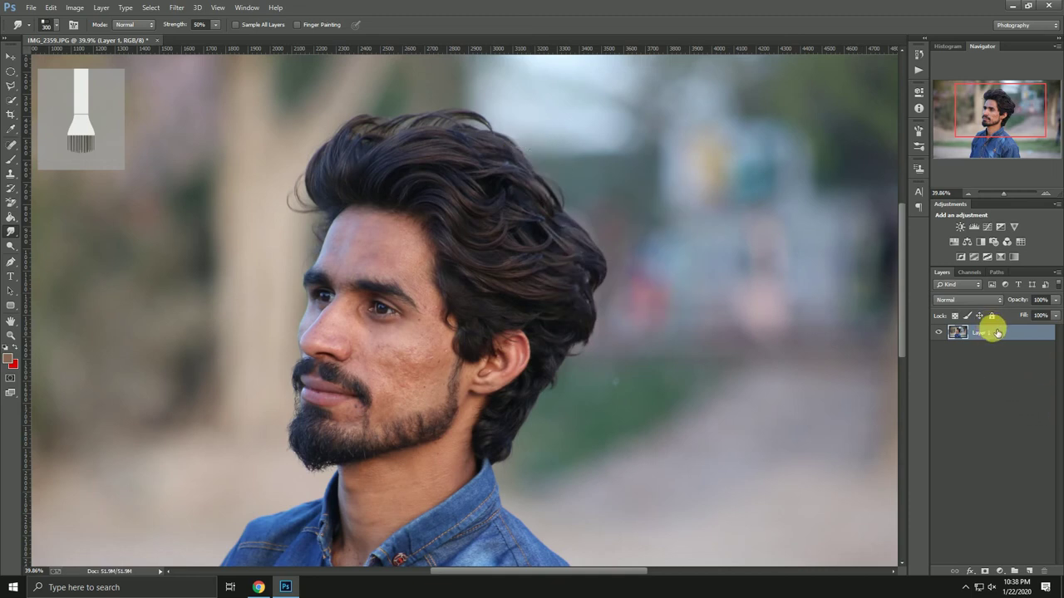
Duplicate the portrait to Layer 1 copy, try two smudges, then undo back to Layer 1 over Background
key(ctrl+j)
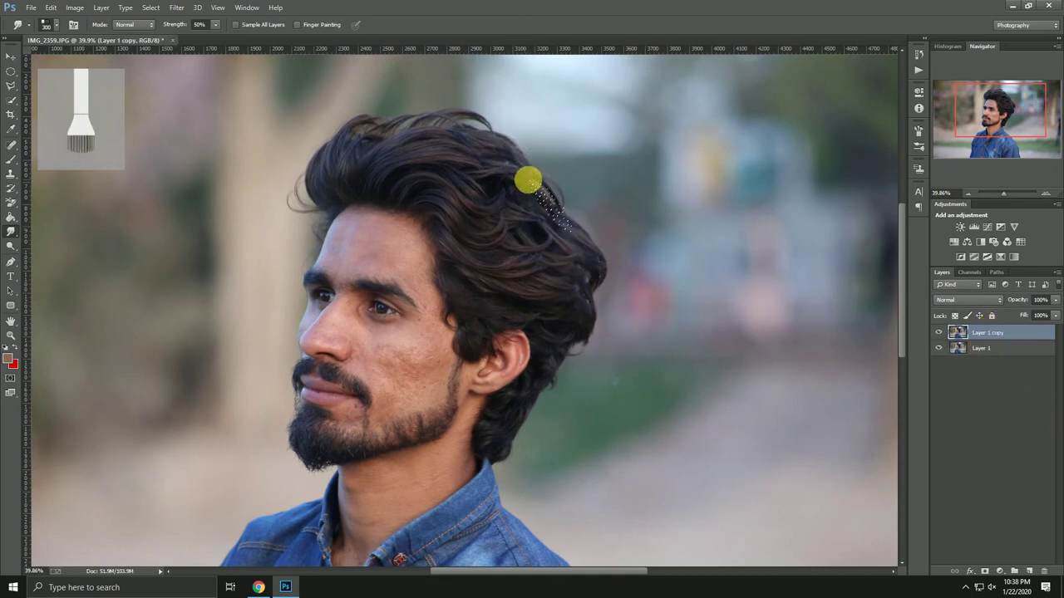
mouse_move(505, 178)
mouse_down()
mouse_move(543, 152)
mouse_move(576, 102)
mouse_up()
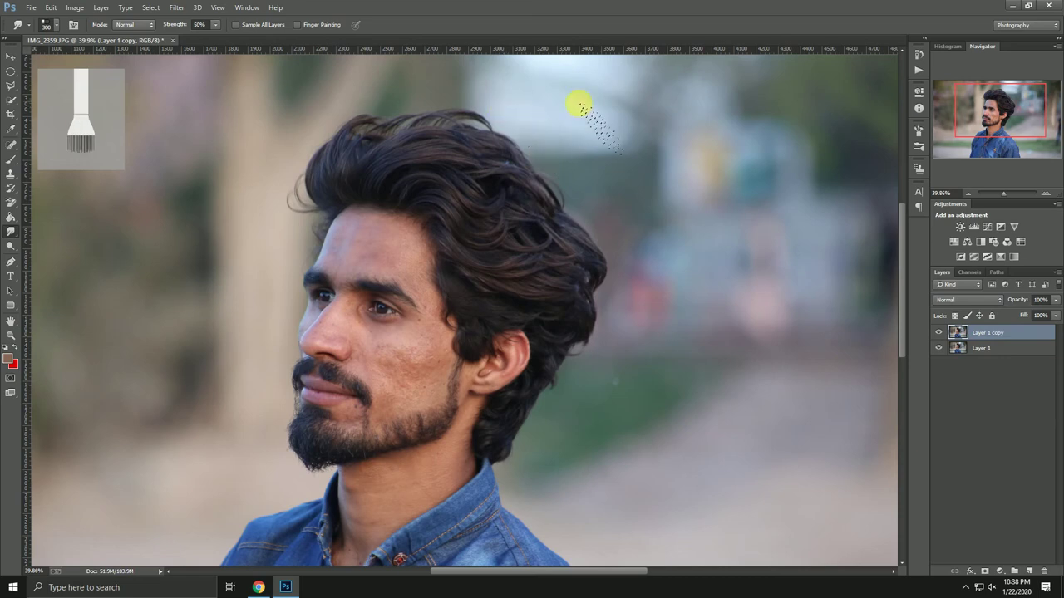
mouse_move(589, 149)
mouse_down()
mouse_move(407, 157)
mouse_move(570, 169)
mouse_up()
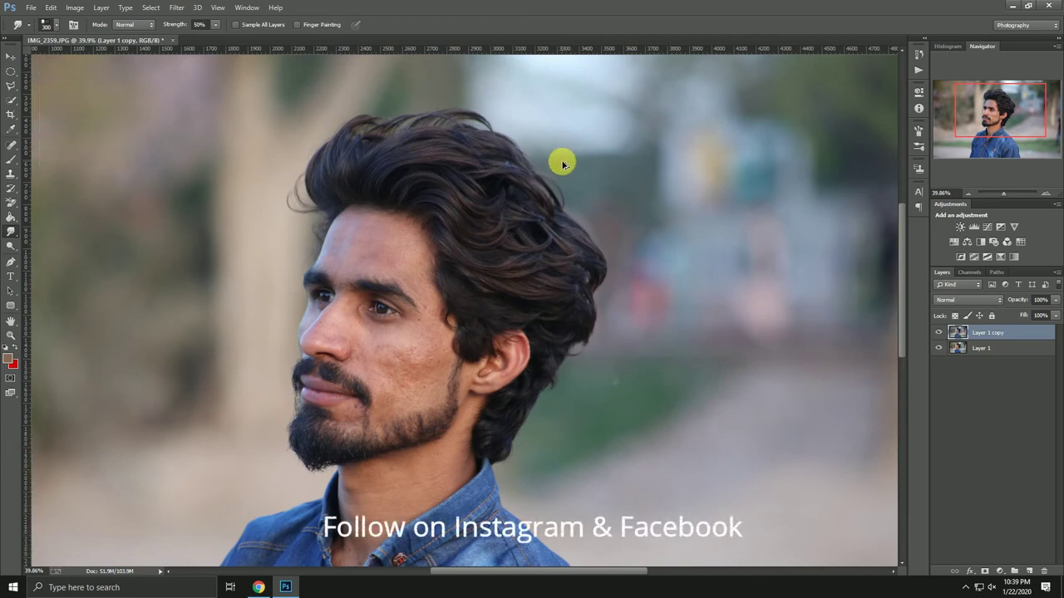
key(ctrl+alt+z)
key(ctrl+alt+z)
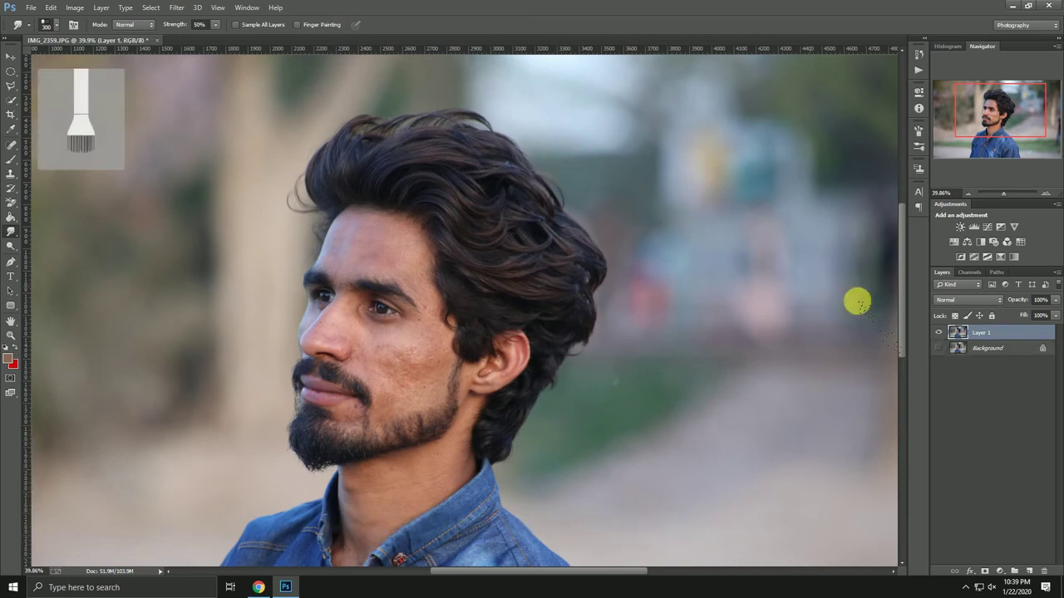
right_click(989, 334)
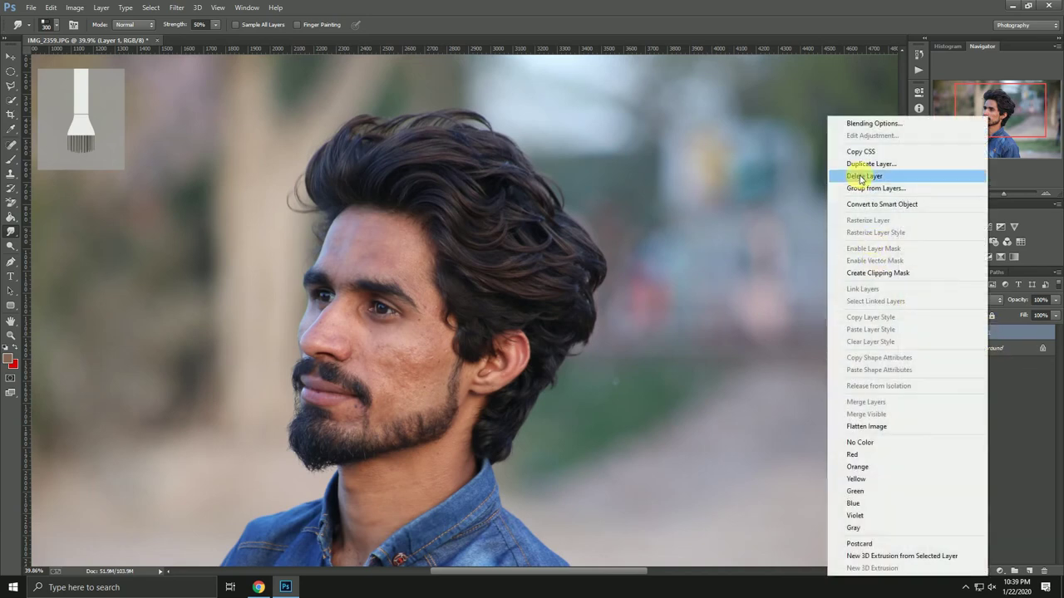
click(807, 184)
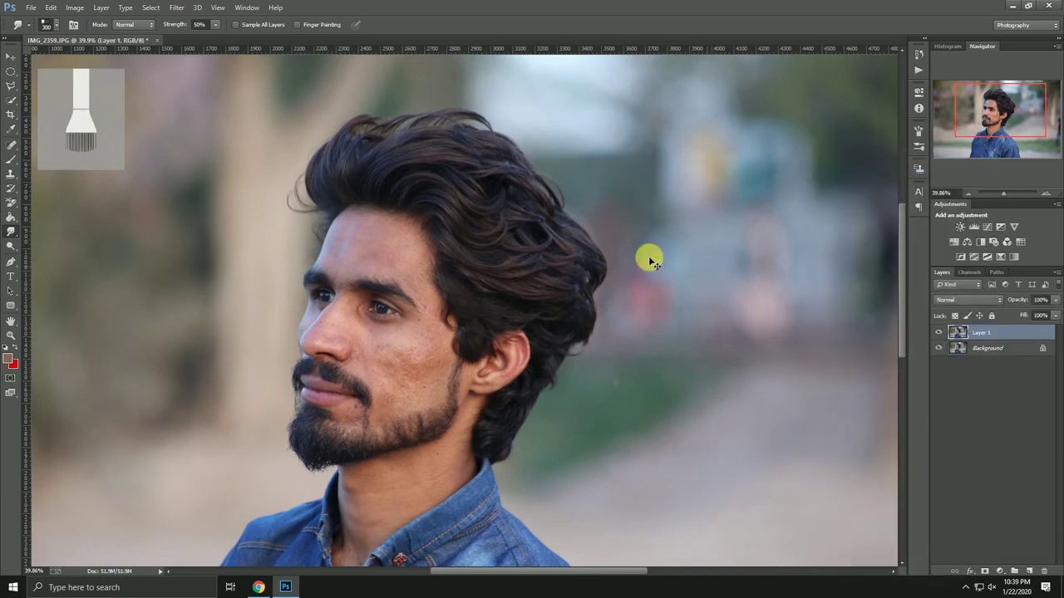
Choose a soft round brush at 0% hardness and enlarge it
right_click(429, 197)
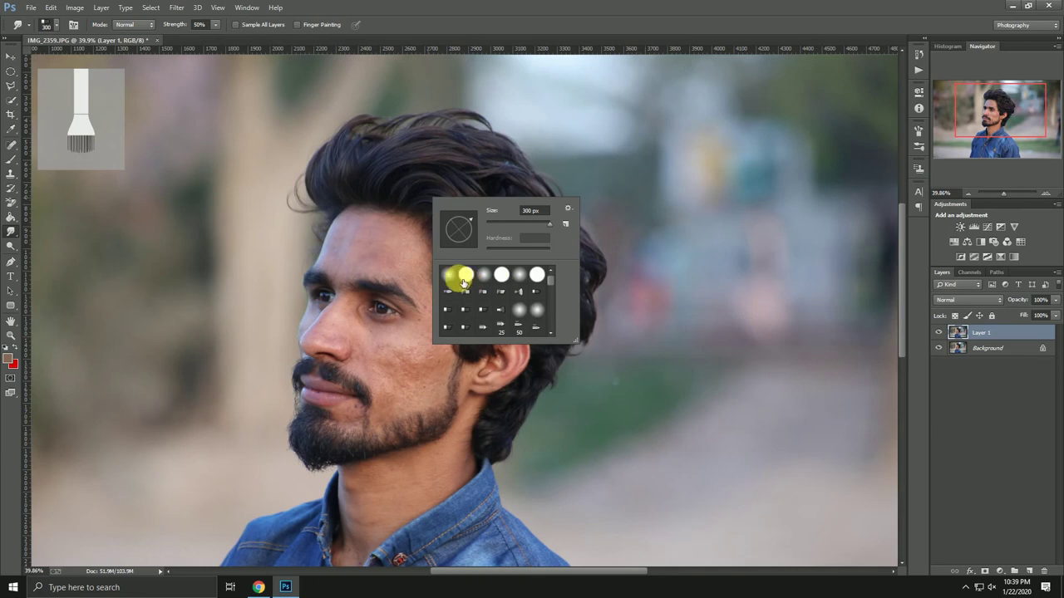
click(449, 275)
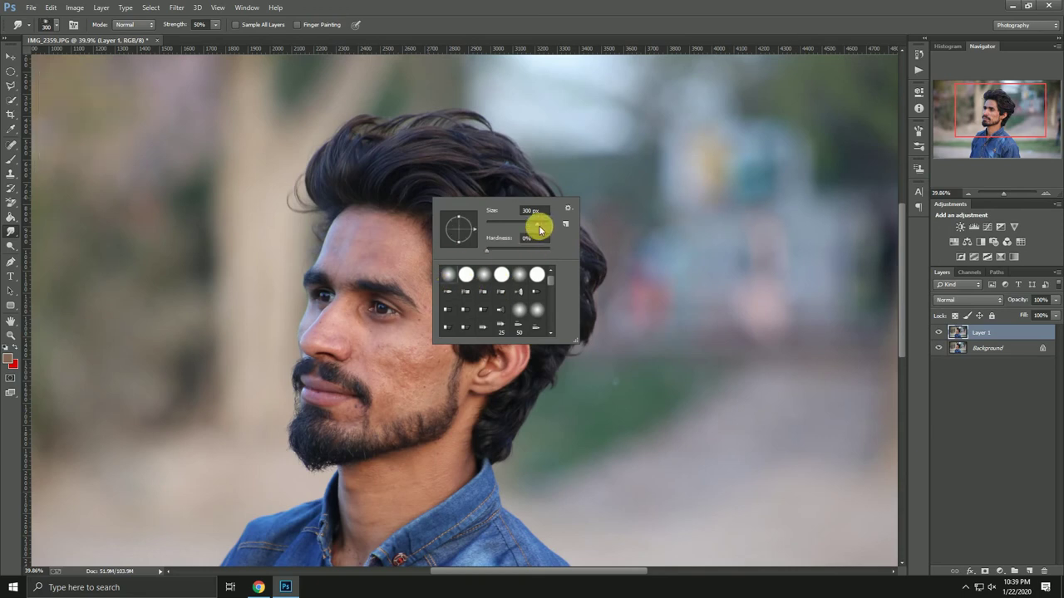
drag(539, 229, 549, 224)
key(Return)
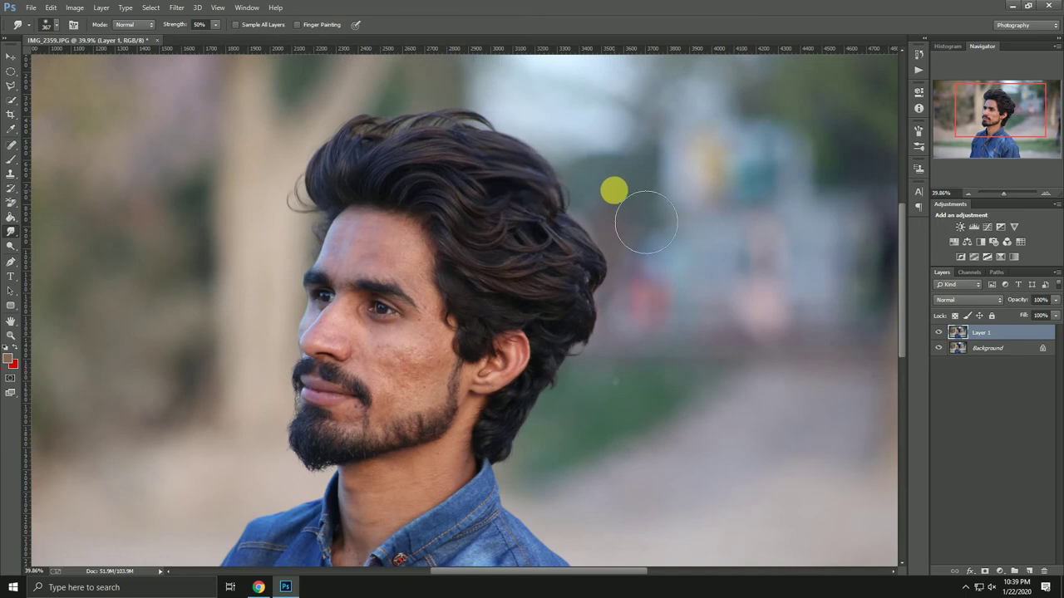
Smudge the hair edge from the crown down behind the ear, then fit the image on screen
scroll(638, 207, up, 2)
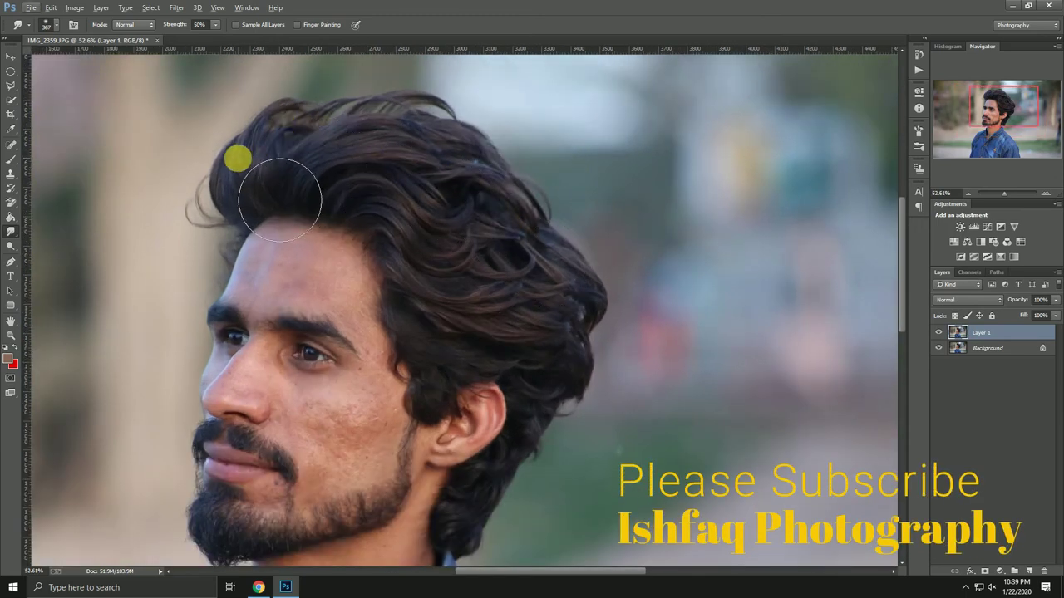
mouse_move(280, 199)
mouse_down()
mouse_move(316, 185)
mouse_move(283, 173)
mouse_move(344, 167)
mouse_move(465, 171)
mouse_move(522, 195)
mouse_move(653, 361)
mouse_move(584, 439)
mouse_move(565, 427)
mouse_move(568, 496)
mouse_move(532, 527)
mouse_move(537, 536)
mouse_move(567, 476)
mouse_up()
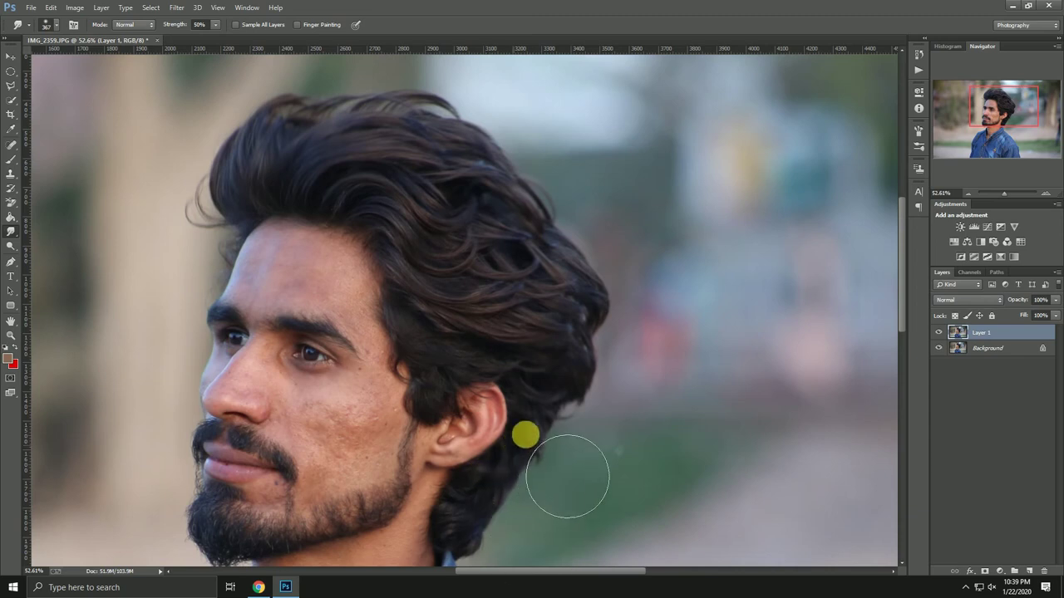
right_click(265, 189)
click(287, 193)
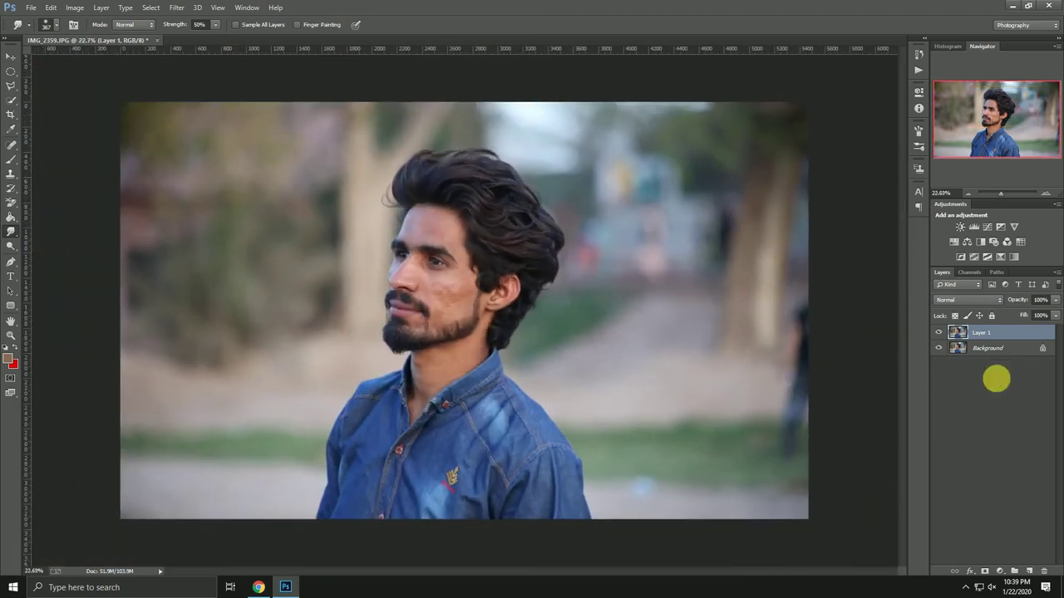
Toggle Layer 1's visibility twice to compare the smudged hair with the original
click(939, 333)
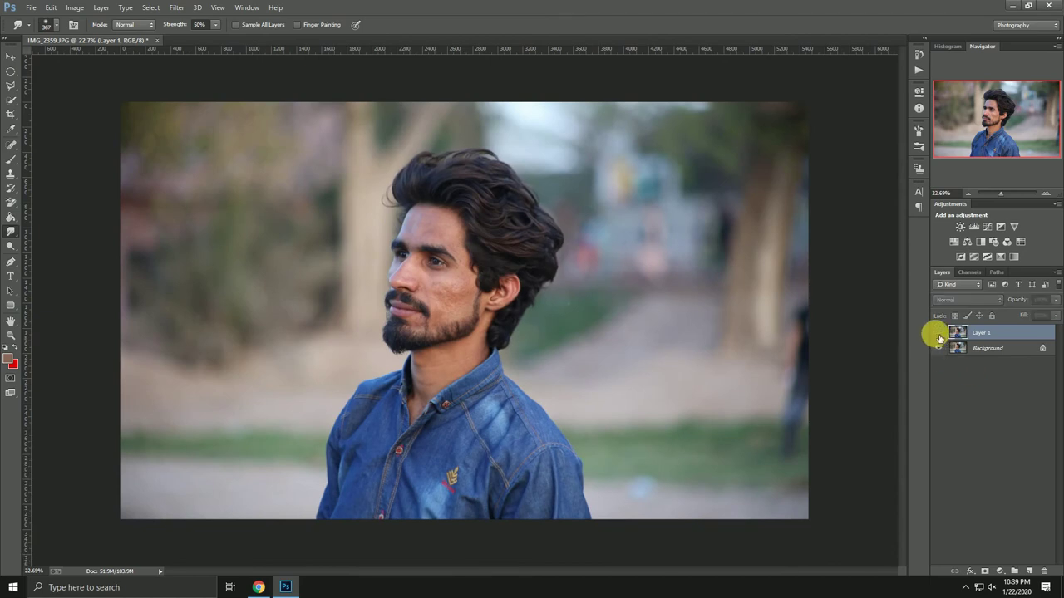
click(939, 333)
click(939, 333)
click(939, 333)
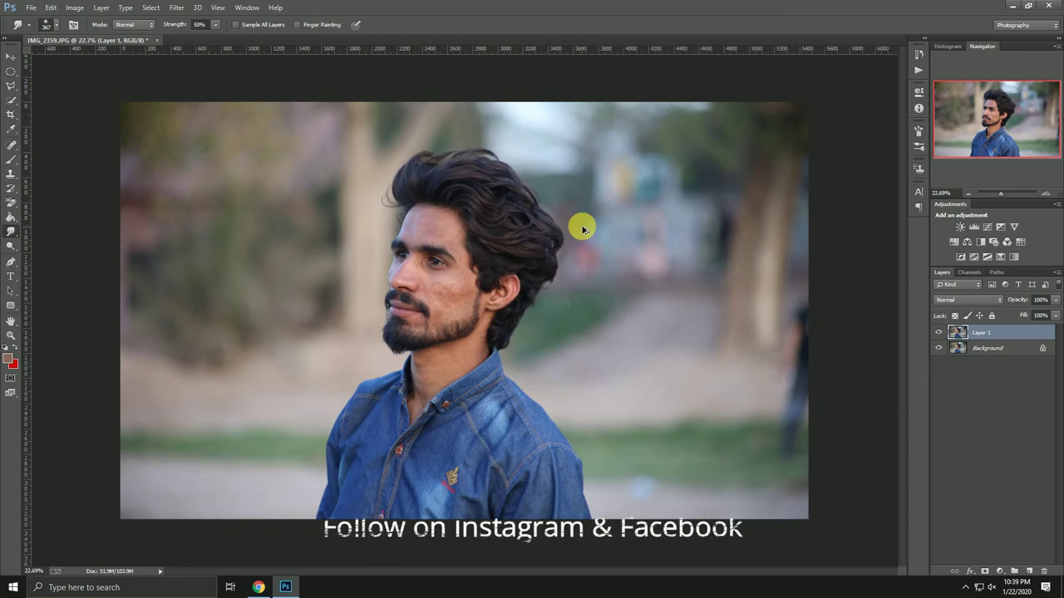
Switch to a 139 px bristle tip and smudge strands down the hair's right edge by the ear
scroll(513, 192, up, 1)
scroll(513, 192, up, 2)
scroll(540, 199, up, 2)
right_click(548, 216)
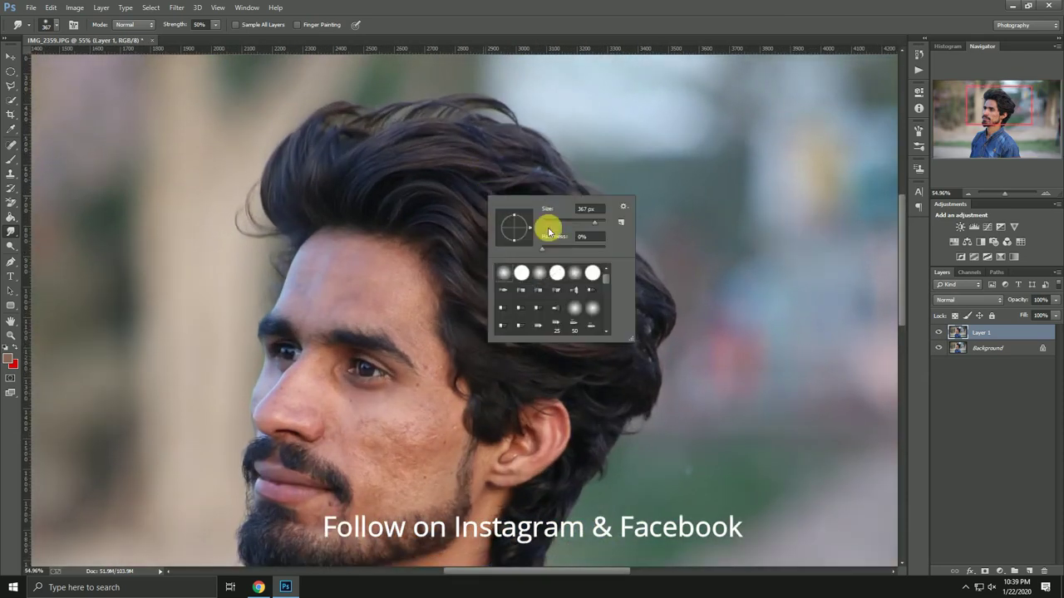
scroll(577, 283, down, 1)
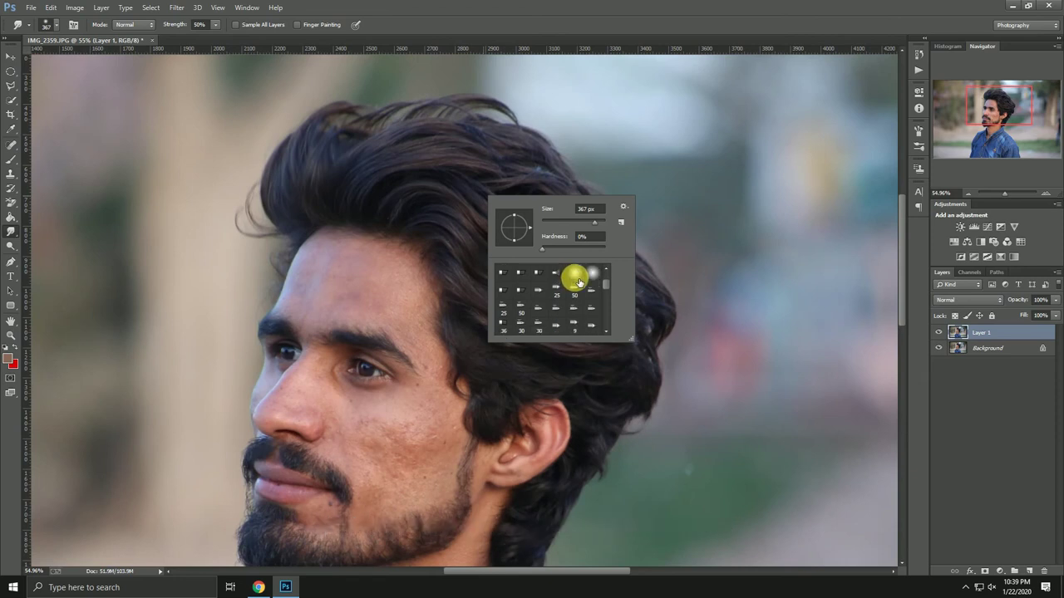
scroll(580, 283, down, 1)
click(574, 329)
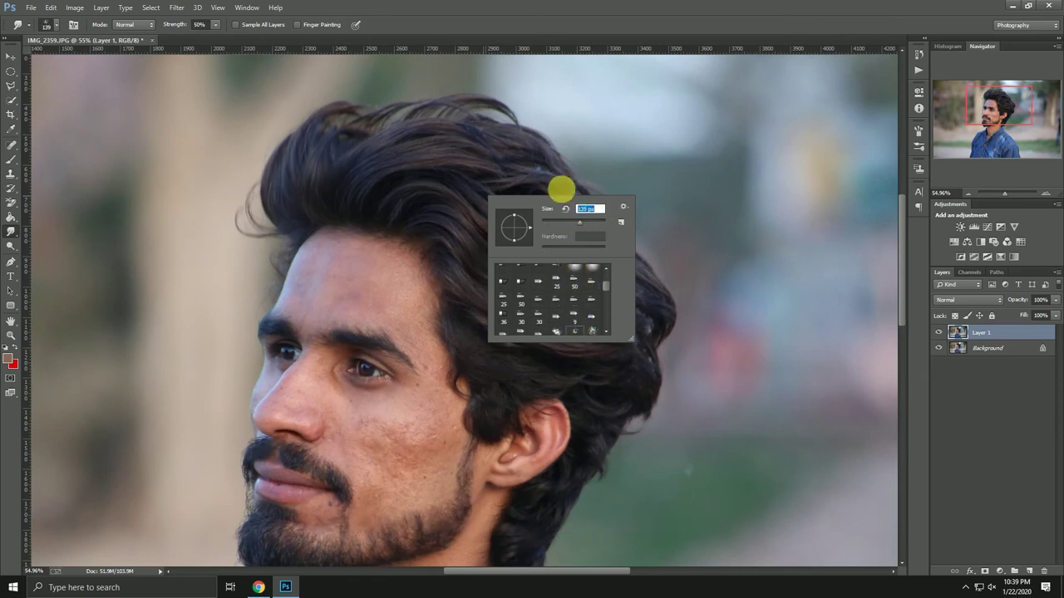
click(544, 158)
mouse_move(578, 195)
mouse_down()
mouse_move(672, 348)
mouse_move(648, 399)
mouse_move(634, 391)
mouse_move(600, 465)
mouse_up()
right_click(600, 465)
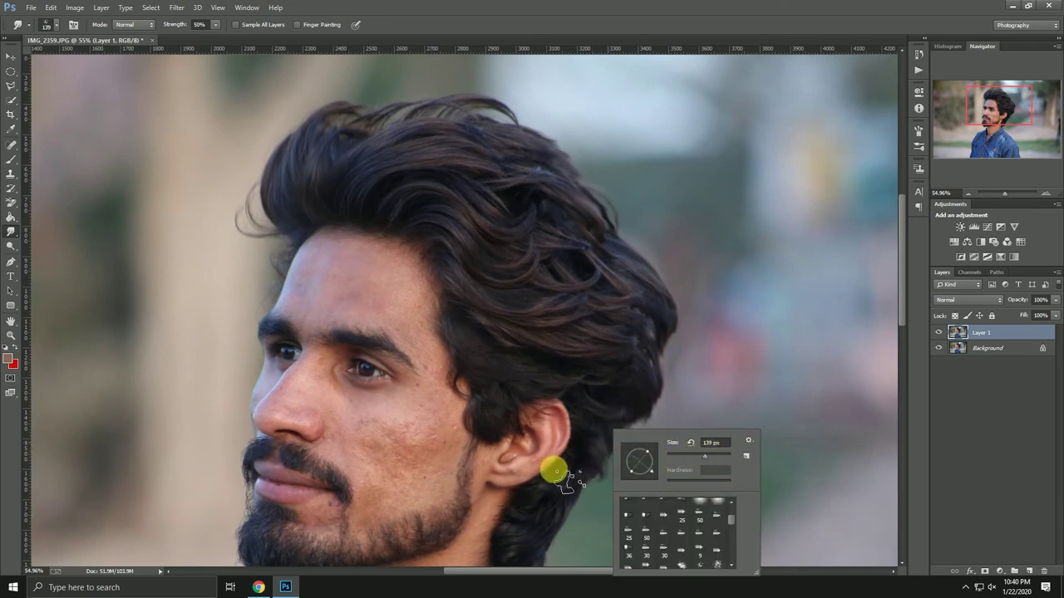
click(593, 468)
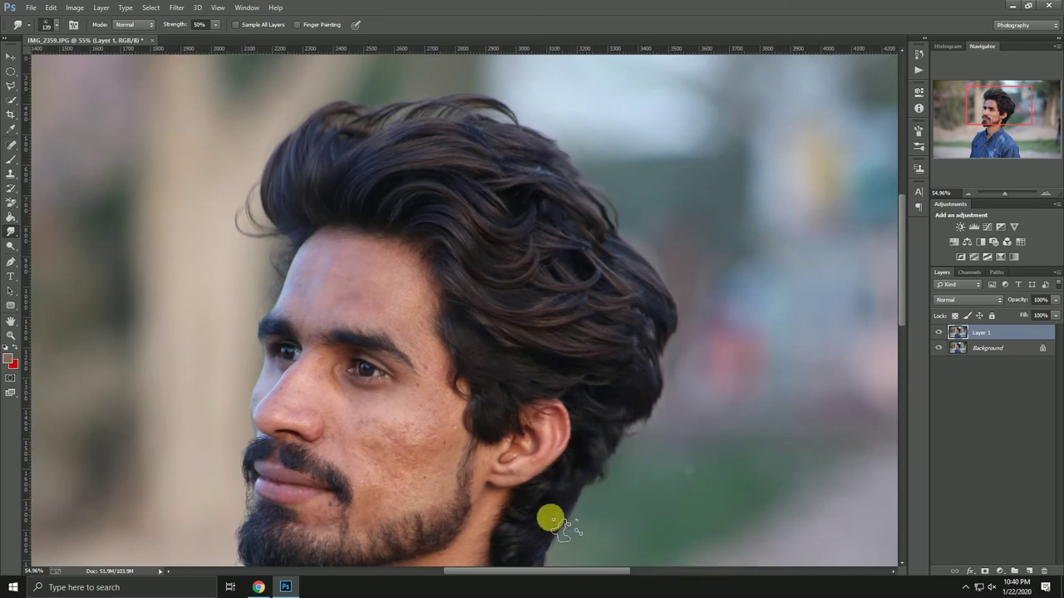
Fit the whole portrait on screen and hide the Background layer
right_click(454, 255)
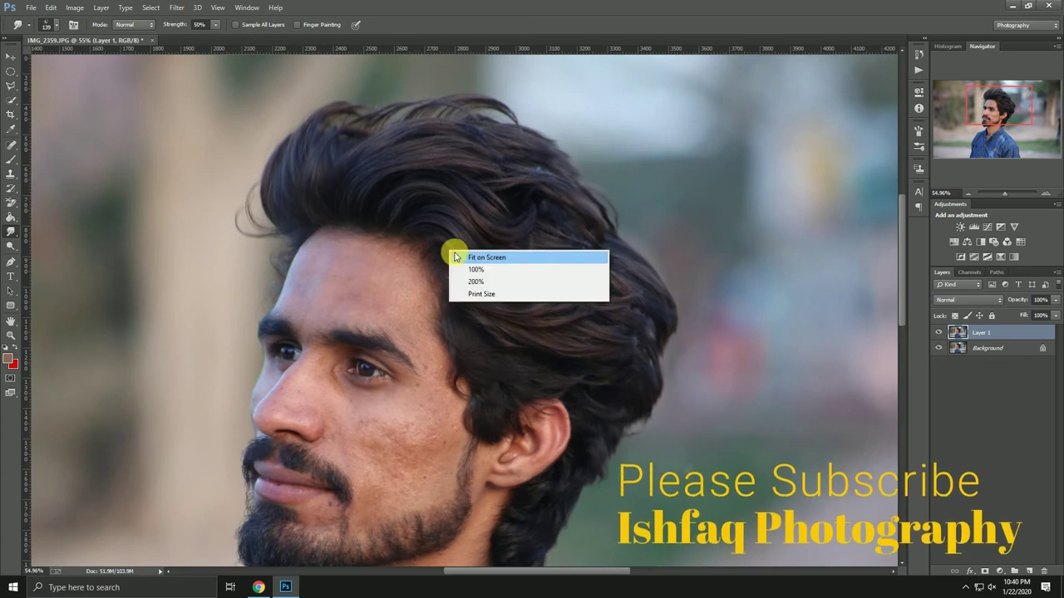
click(469, 253)
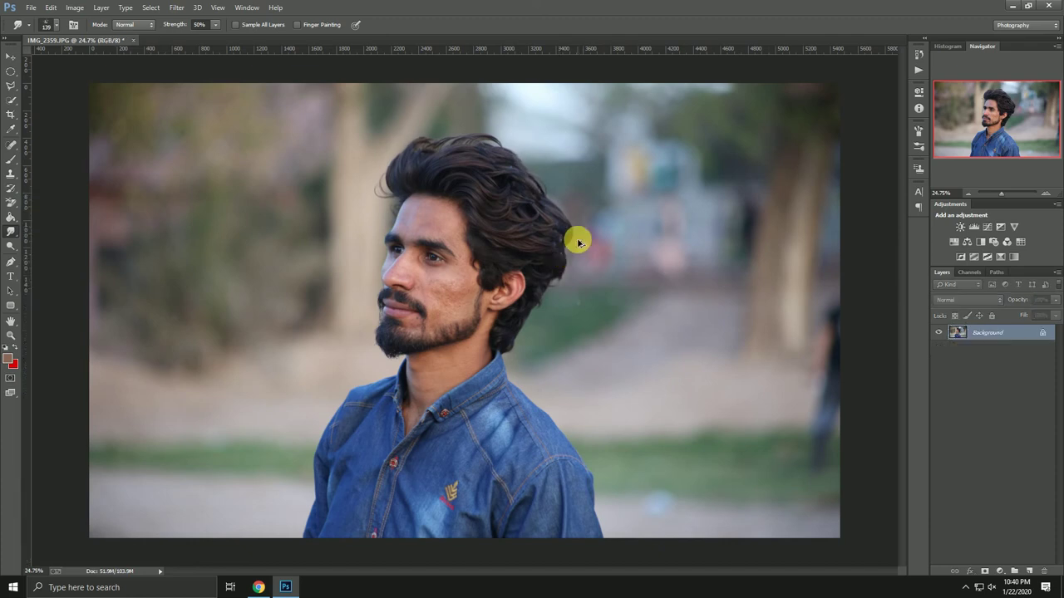
click(938, 348)
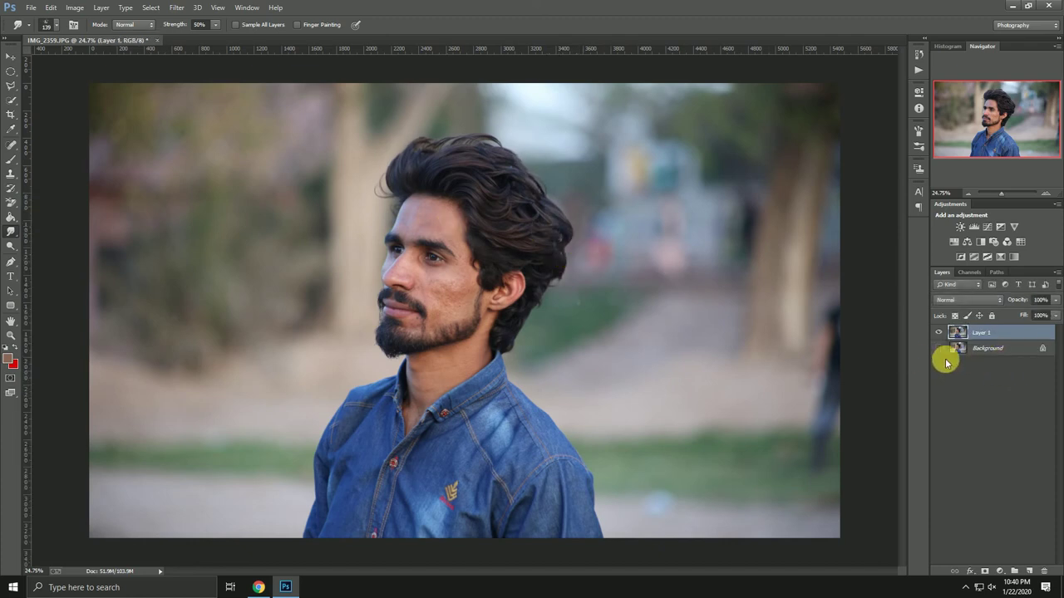
Delete the hidden Background layer, leaving only Layer 1, and switch to the Smudge tool in Normal mode
click(1000, 348)
key(Delete)
right_click(12, 232)
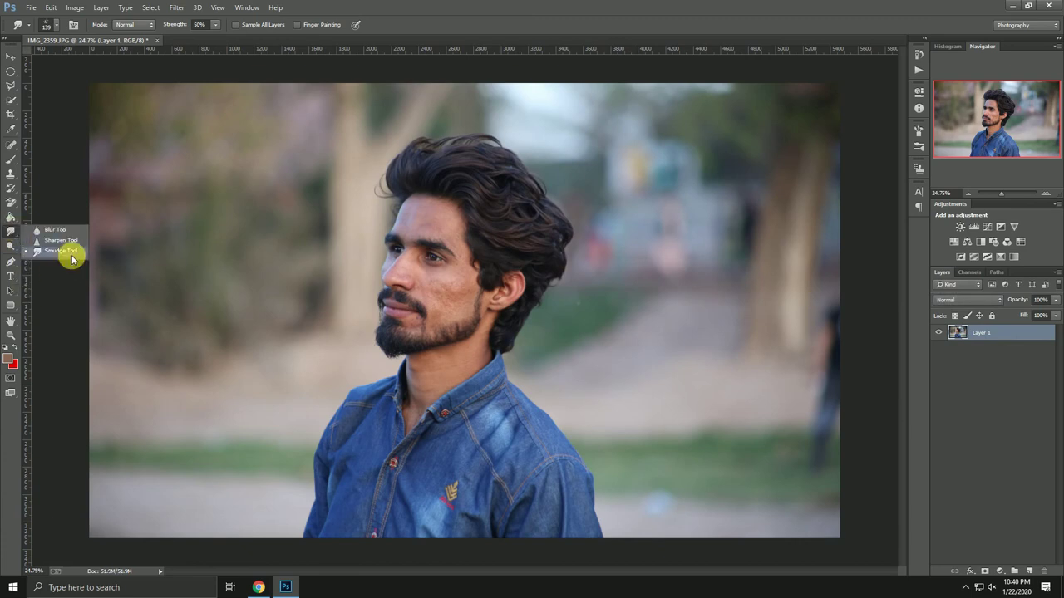
click(64, 249)
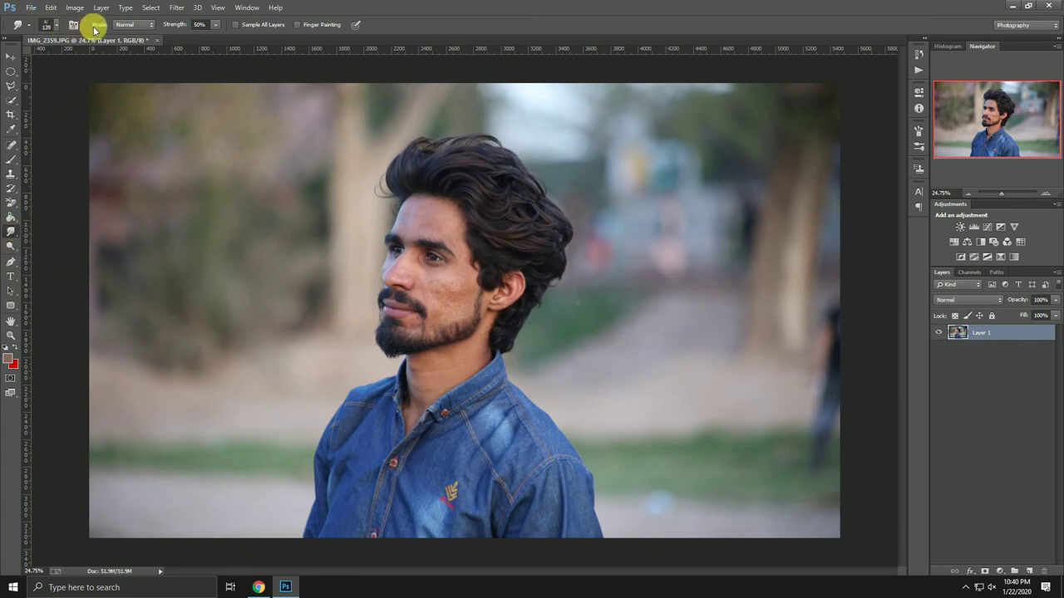
click(127, 27)
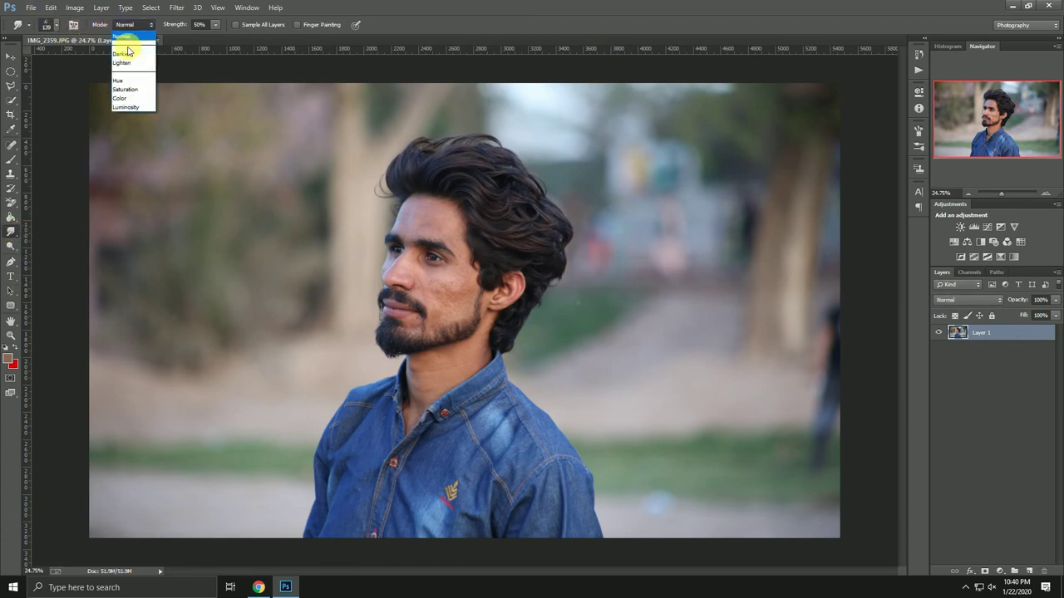
click(176, 23)
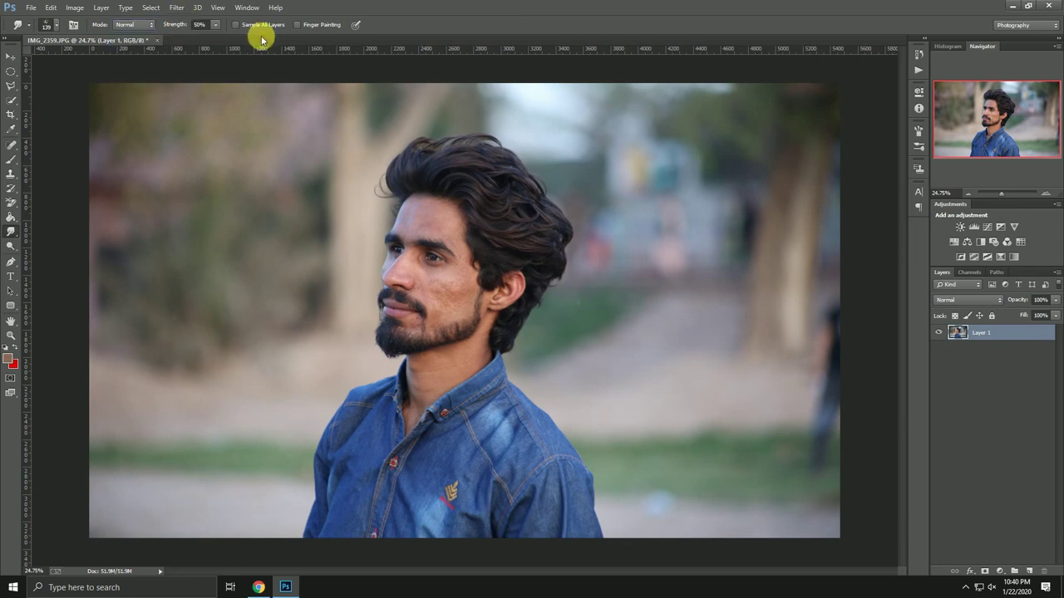